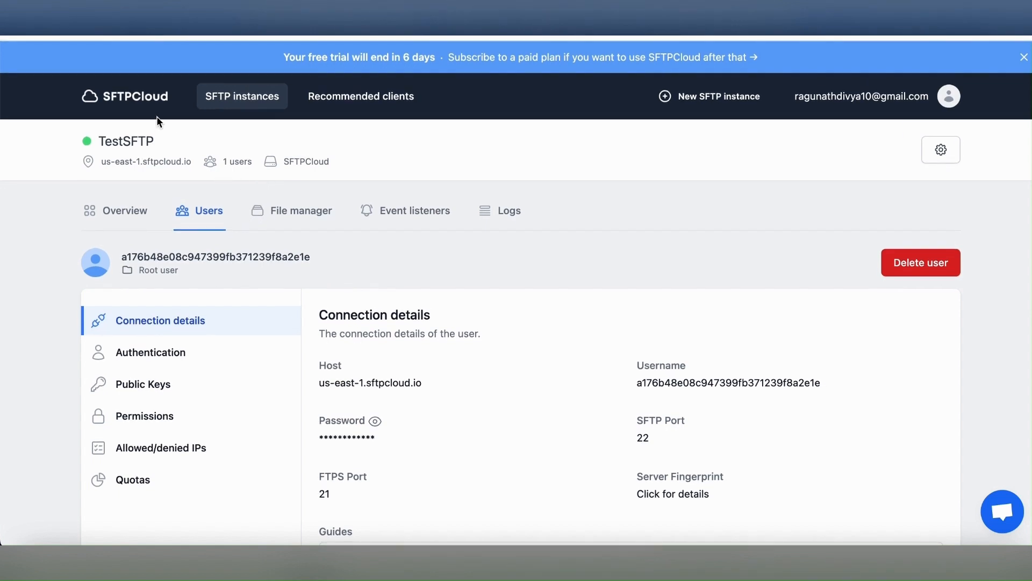
Return to the list of SFTP instances, view the location options for a new instance, and cancel its creation.
scroll(170, 133, down, 1)
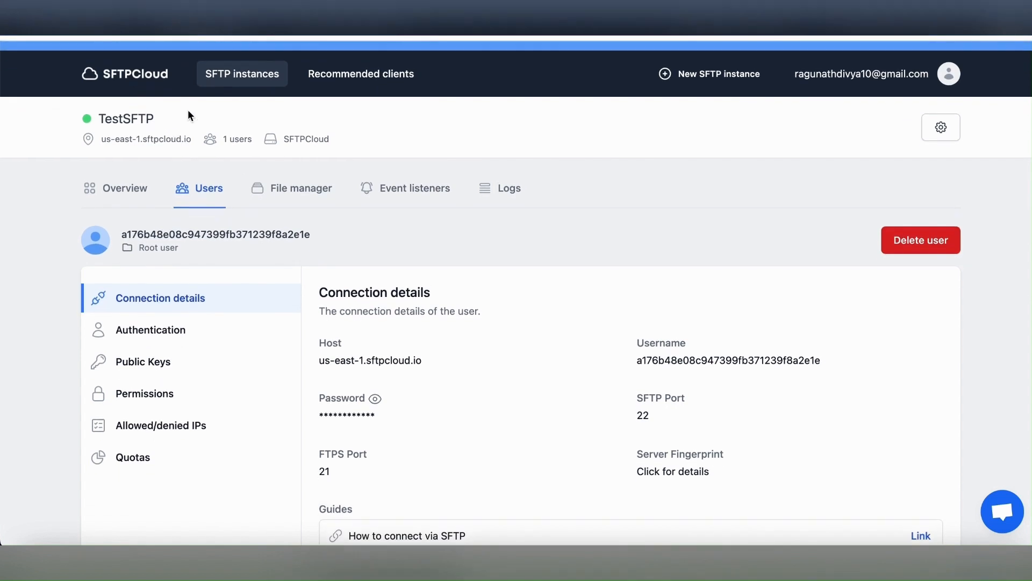
click(230, 79)
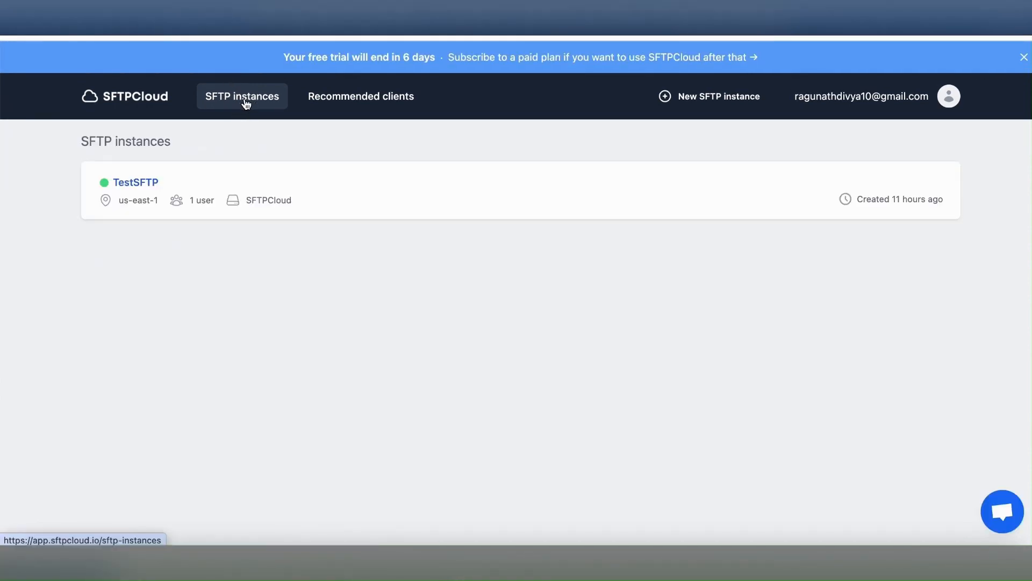
click(706, 107)
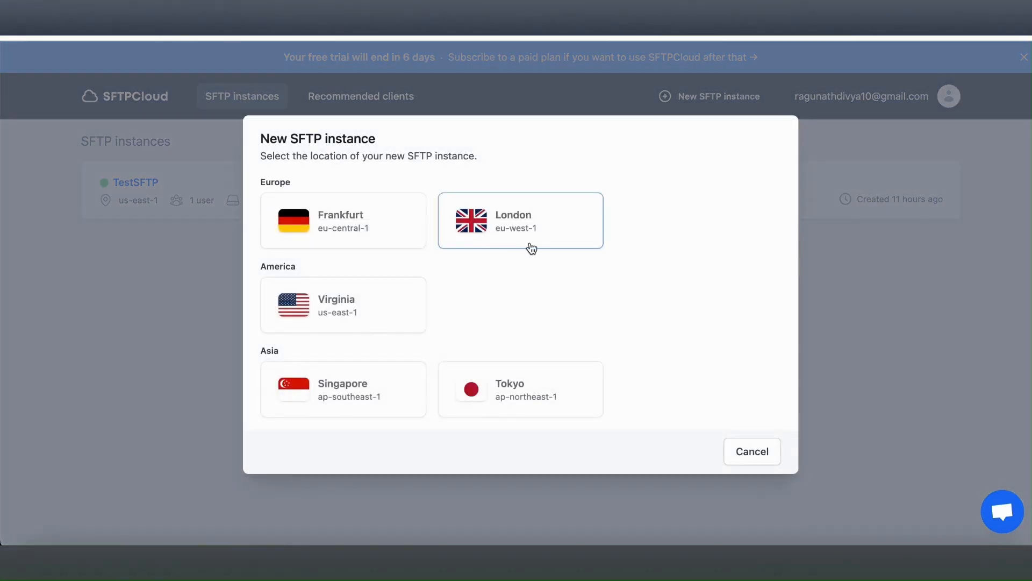
click(752, 450)
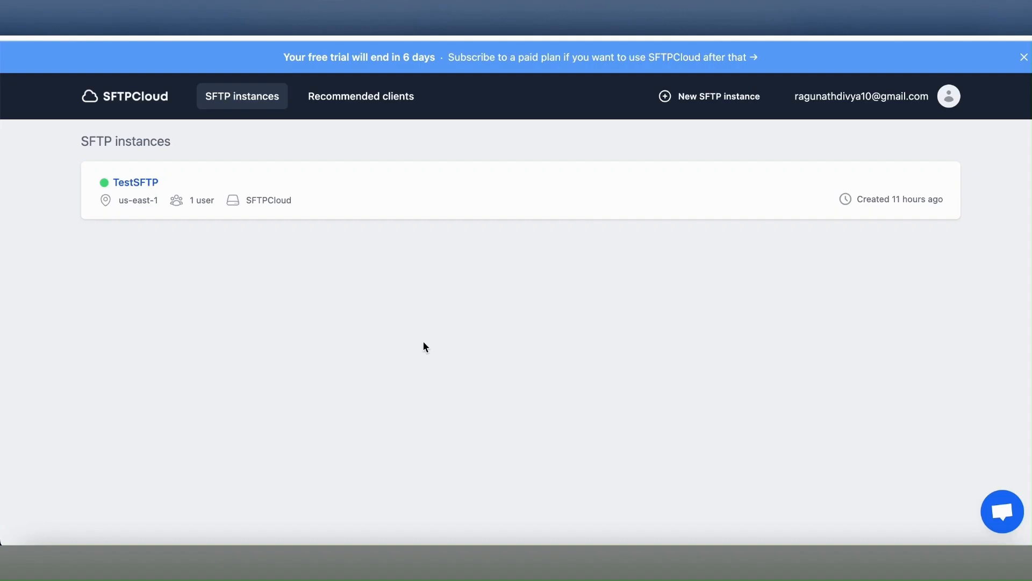
Open the TestSFTP instance's users and examine the root user's connection details.
click(149, 188)
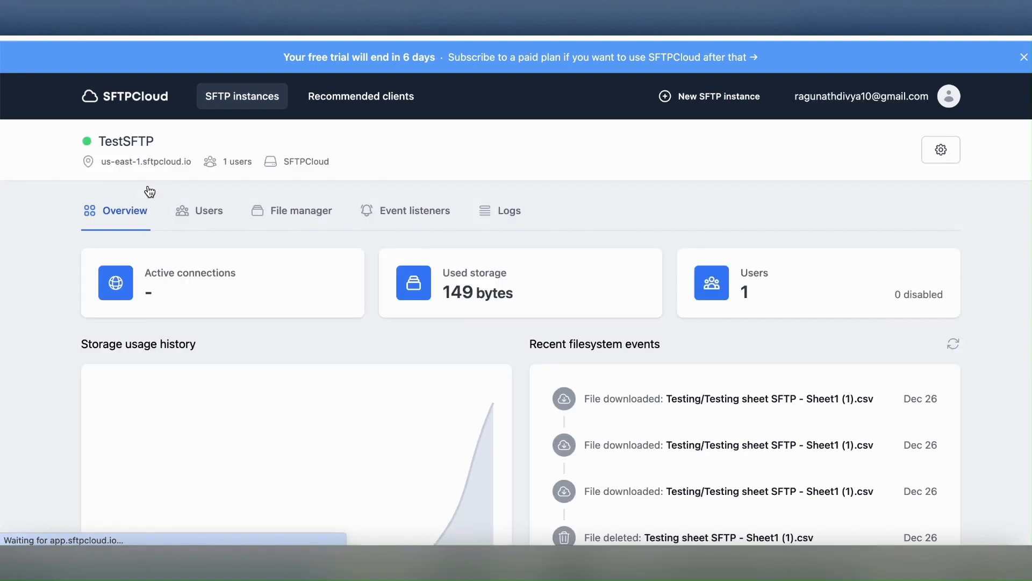
click(199, 218)
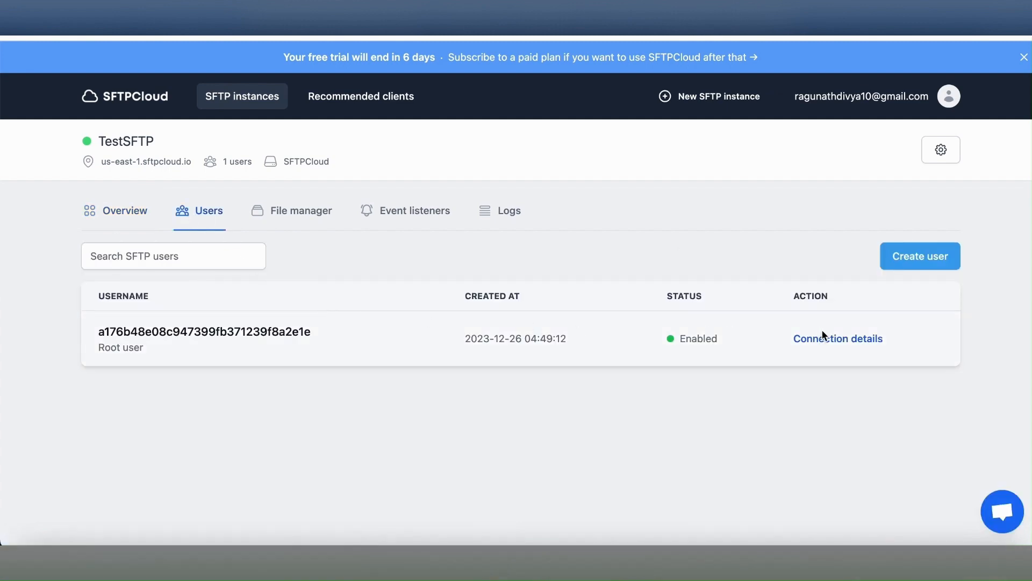
click(826, 341)
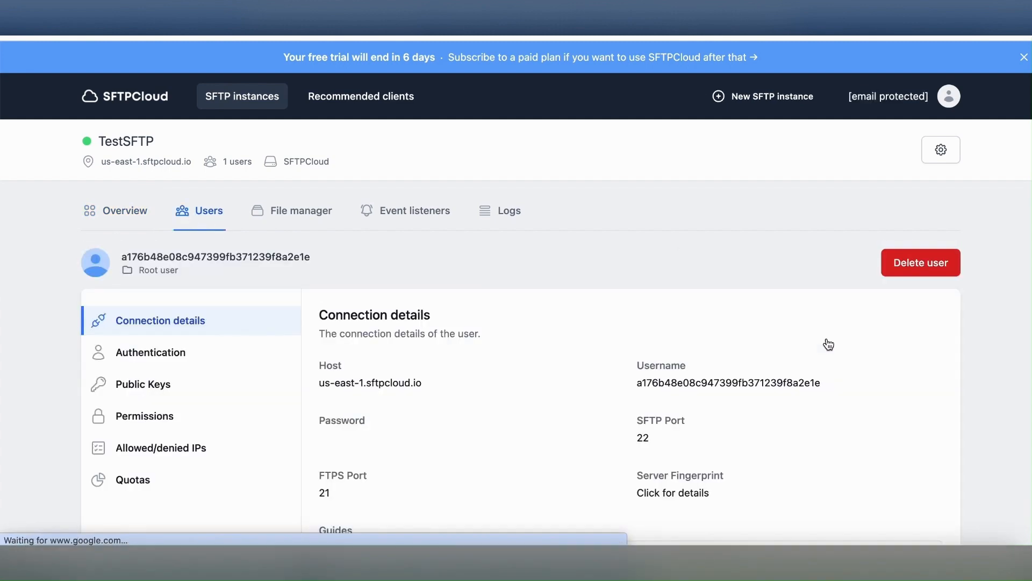
scroll(605, 338, down, 5)
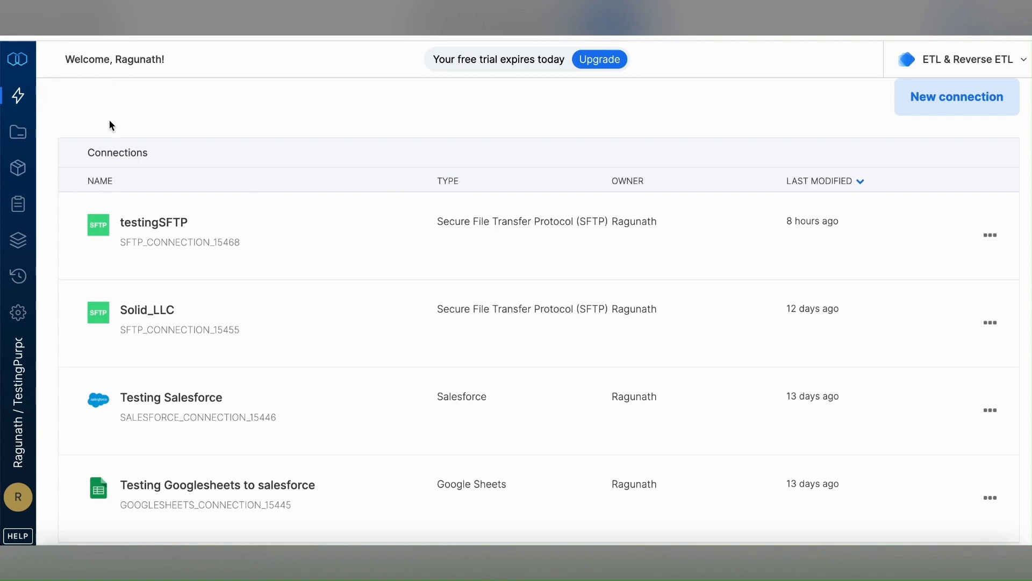
Switch to Integrate.io, look through the file store types offered for a new connection, and return to the connections list.
scroll(93, 114, up, 3)
scroll(316, 129, up, 3)
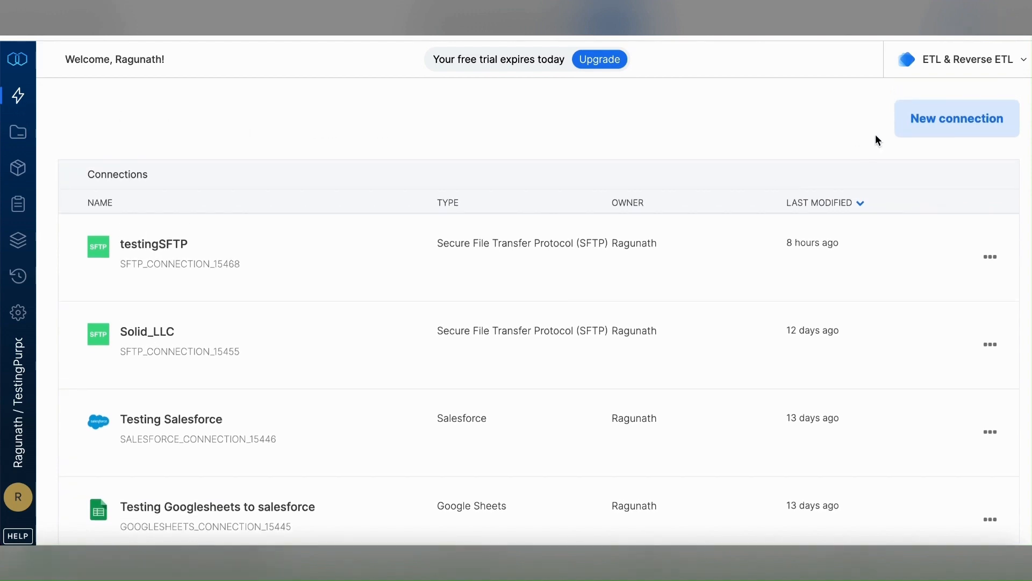
click(946, 117)
click(637, 178)
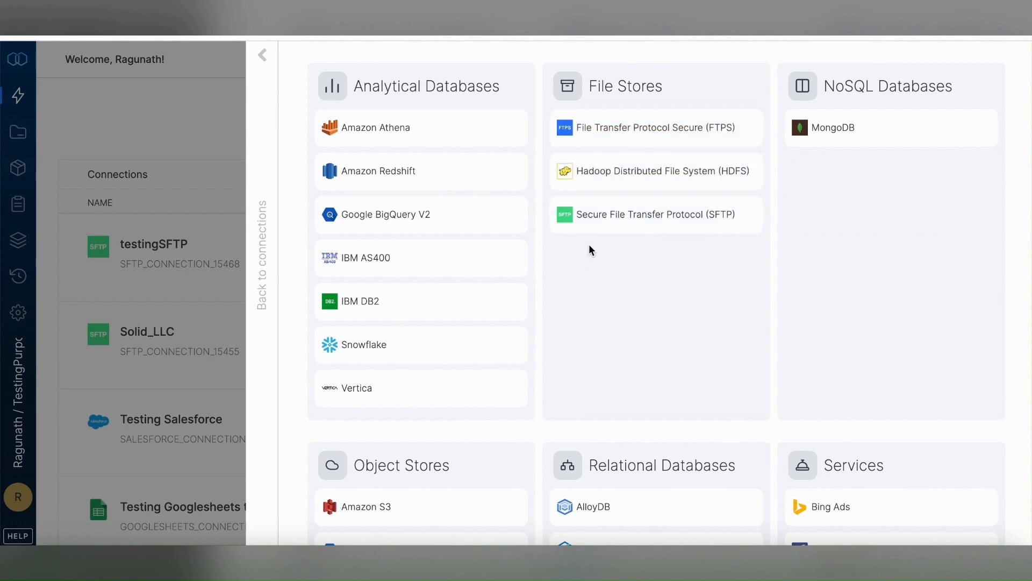
click(598, 226)
click(202, 140)
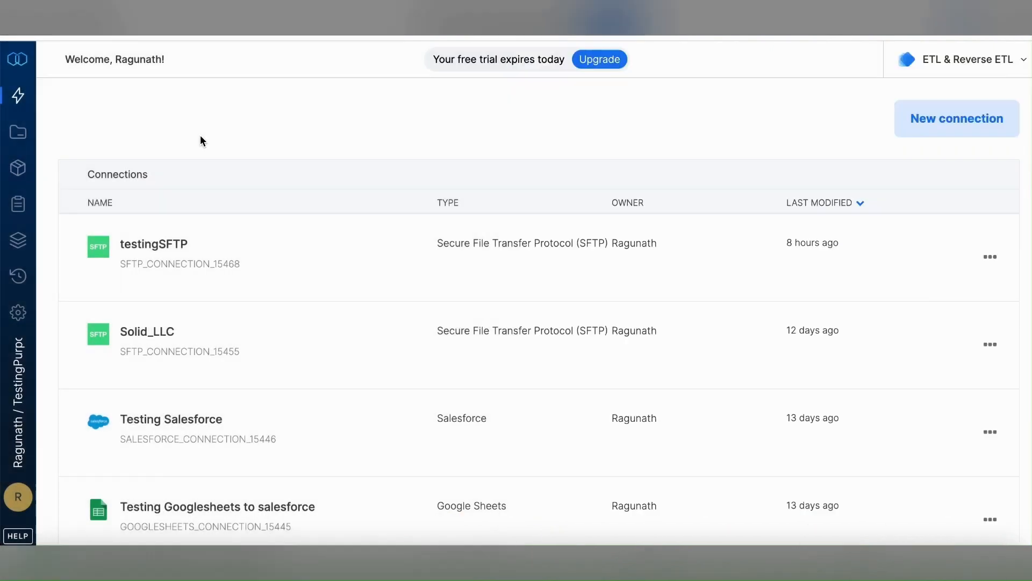
Open the testingSFTP connection and view the available authentication methods, keeping password authentication.
click(155, 247)
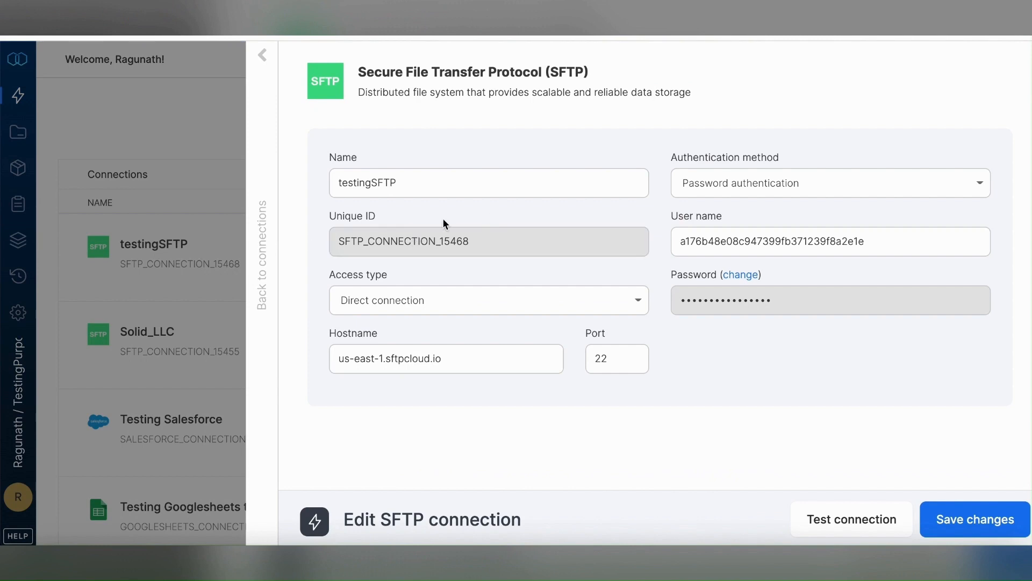
click(768, 195)
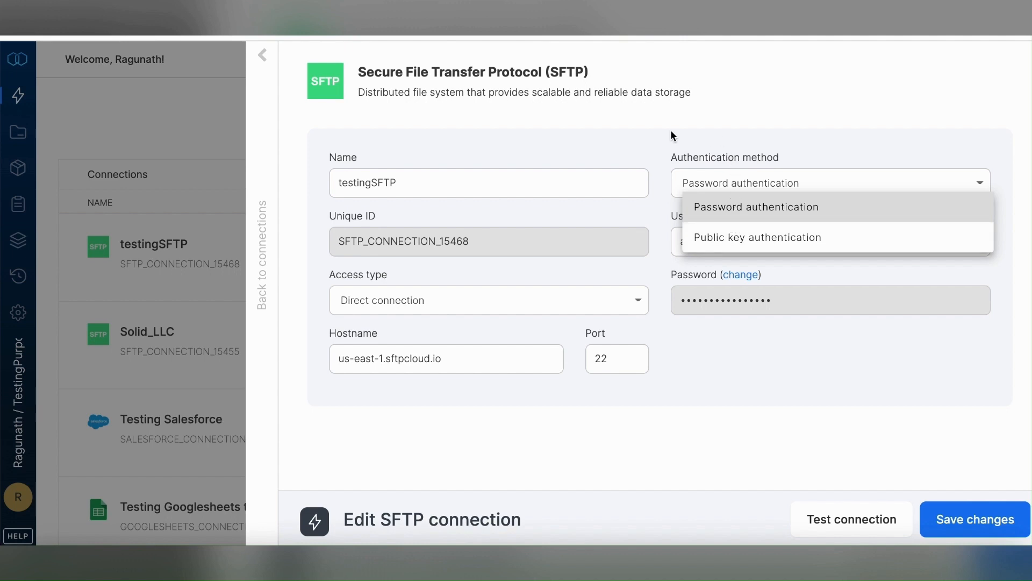
click(546, 125)
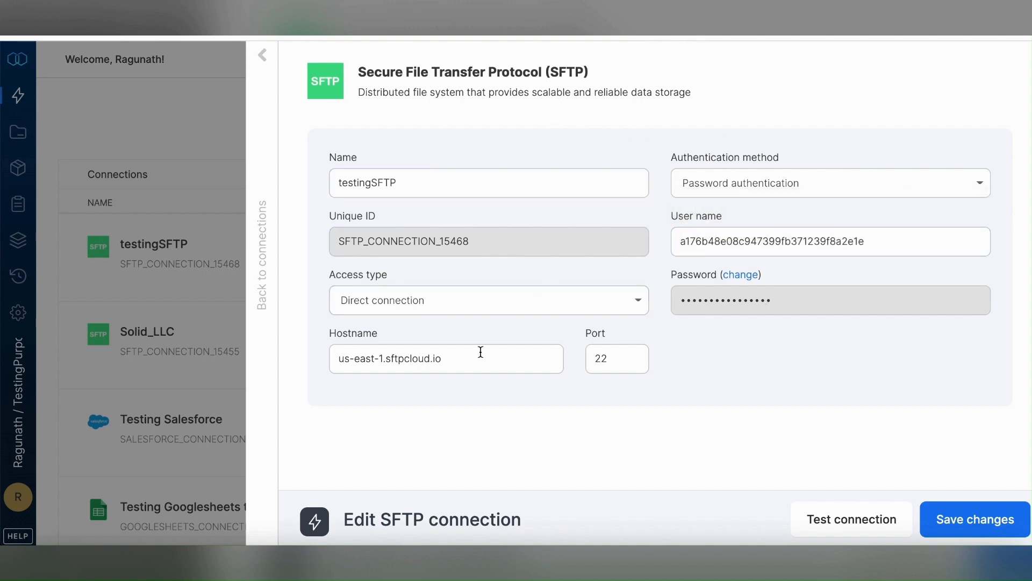
Check the testingSFTP connection's hostname, port and name, and test the connection before returning to the connections list.
click(414, 358)
click(590, 367)
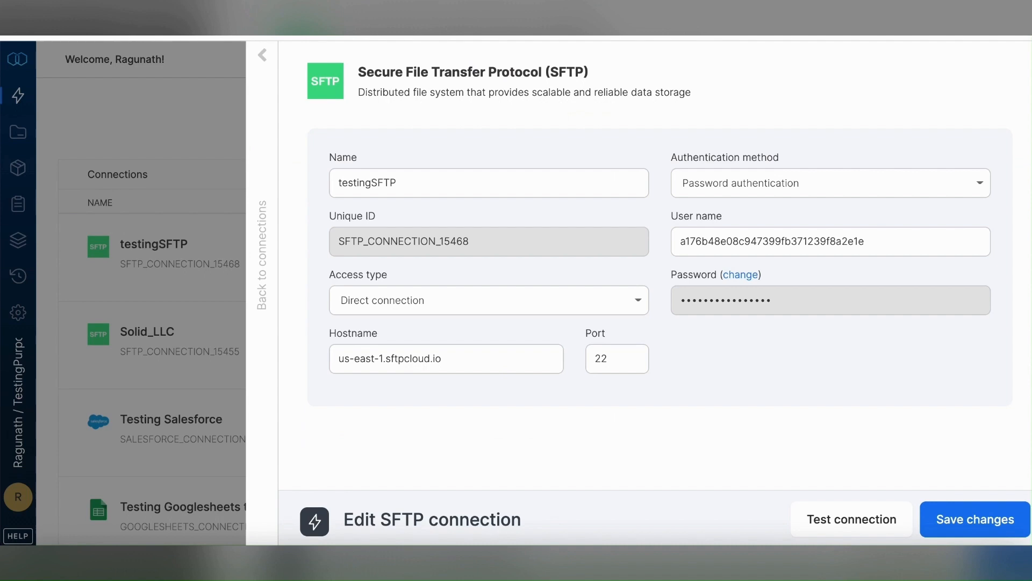
click(504, 181)
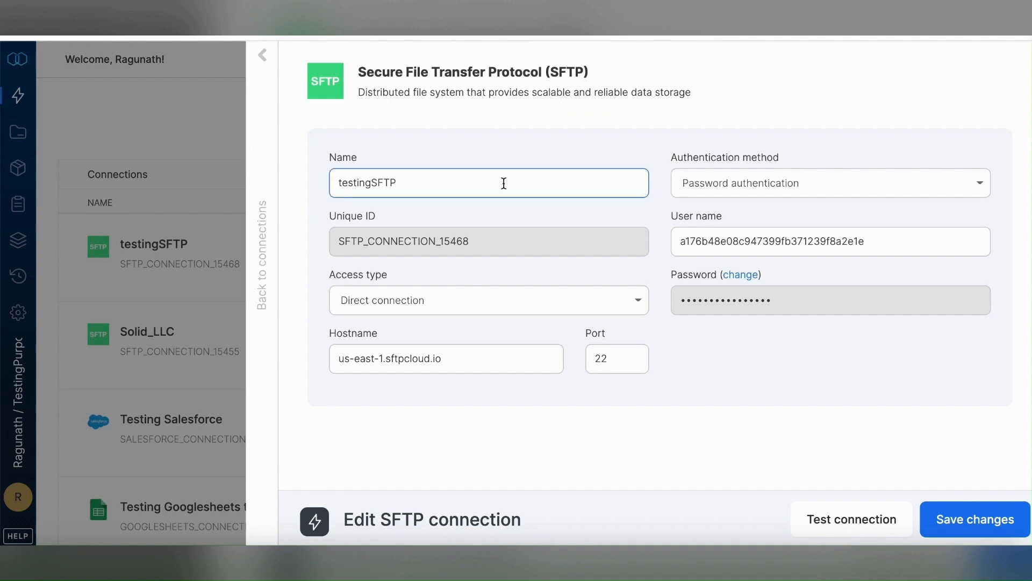
click(663, 349)
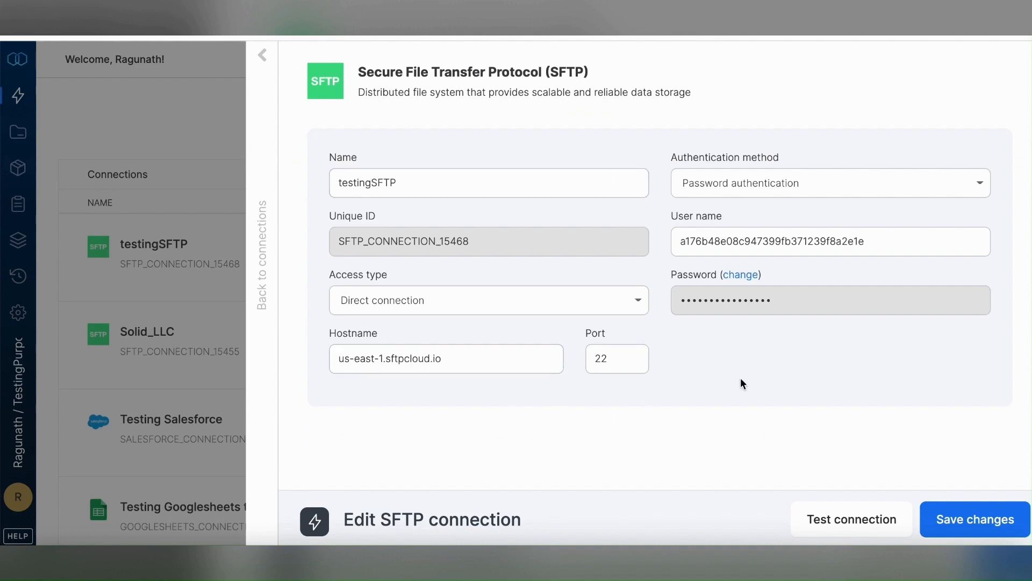
click(846, 520)
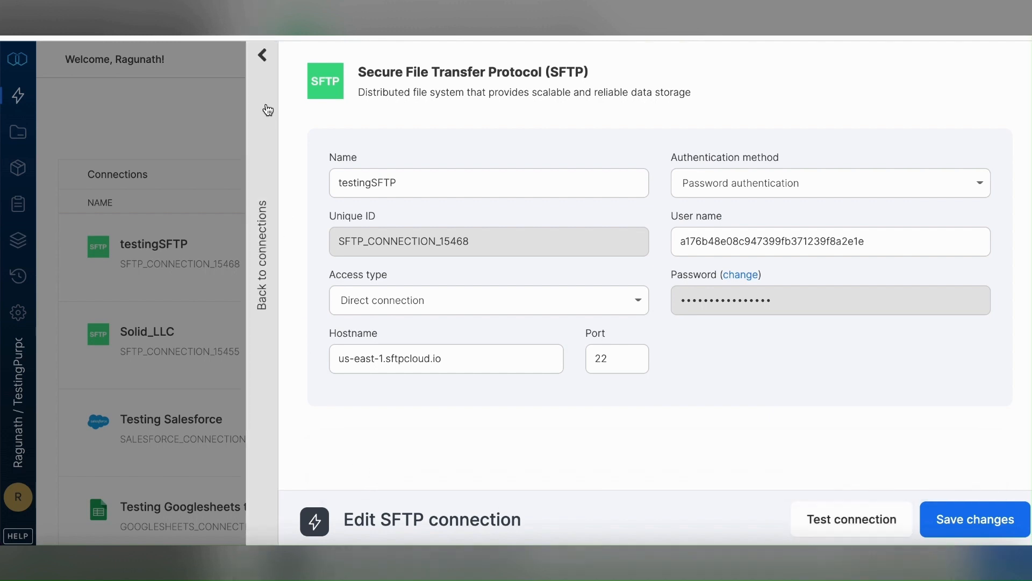
click(263, 60)
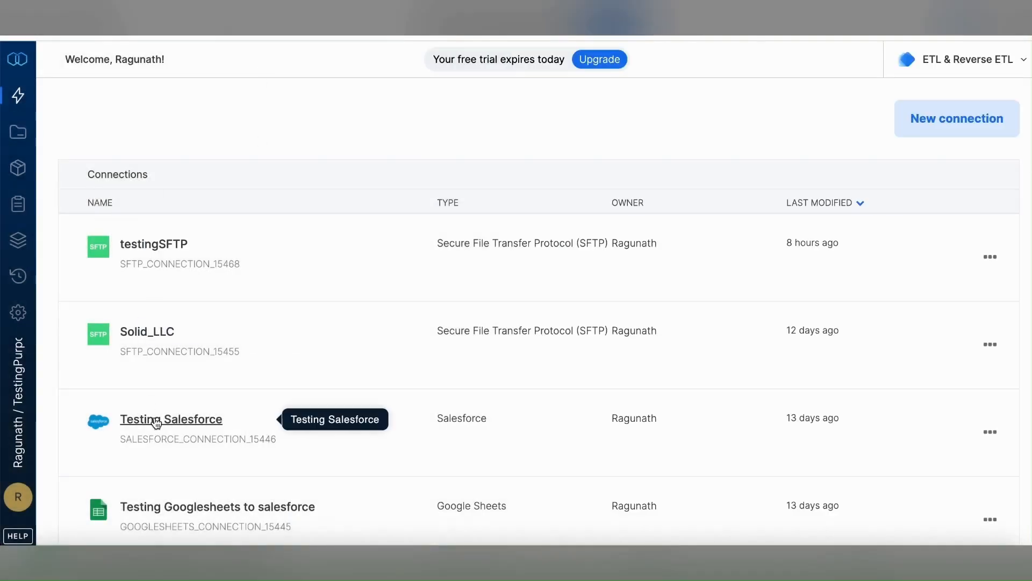
Start a new Salesforce connection to view its Production and Sandbox environment options, and return without authenticating.
click(926, 116)
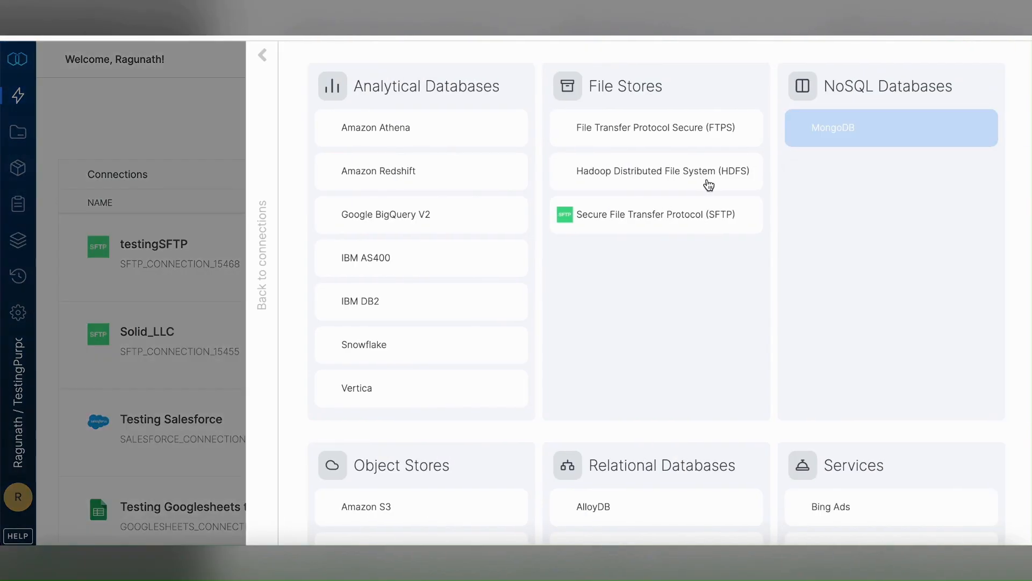
scroll(616, 311, down, 10)
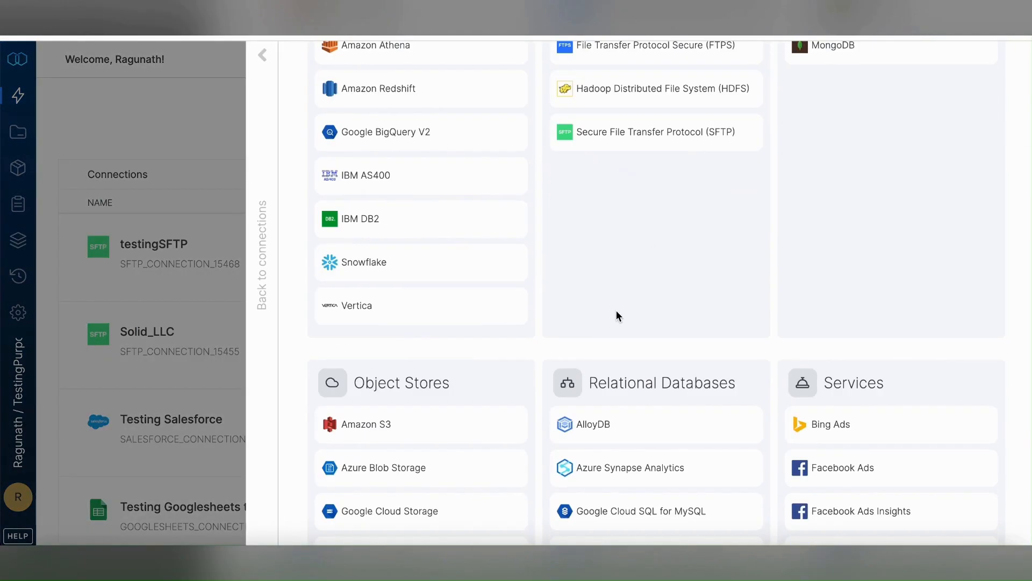
scroll(617, 313, down, 5)
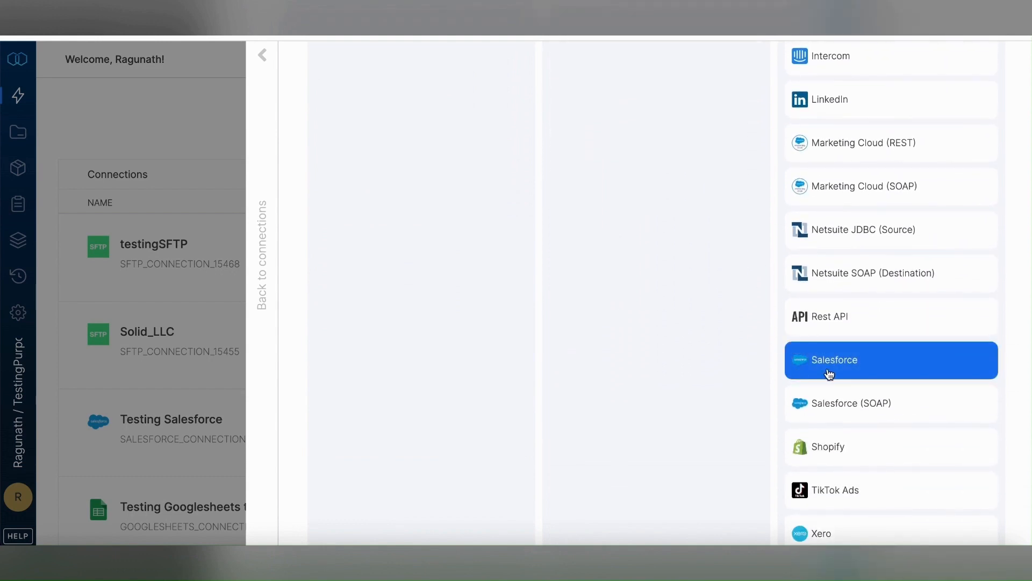
click(832, 371)
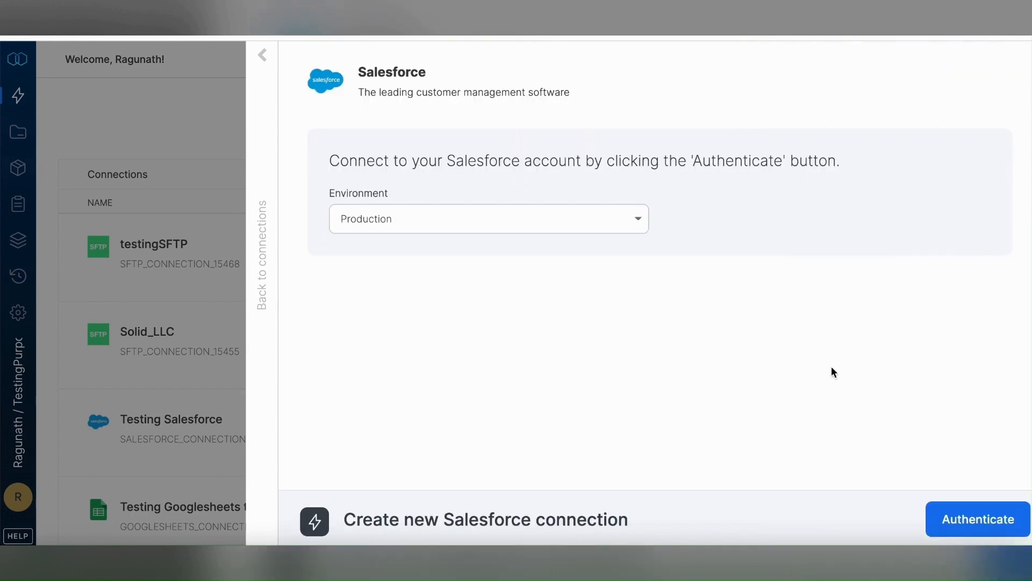
click(569, 223)
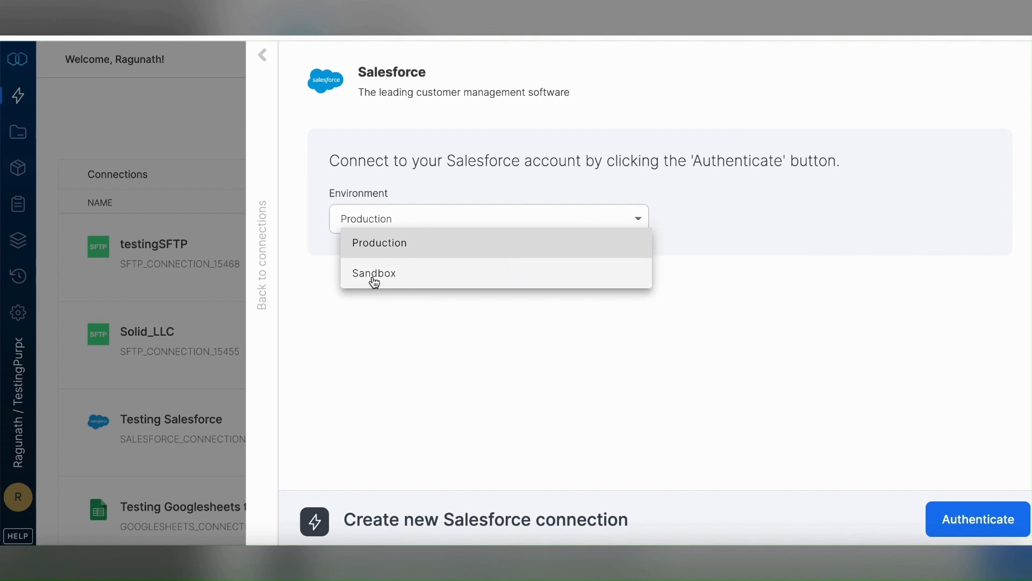
click(256, 57)
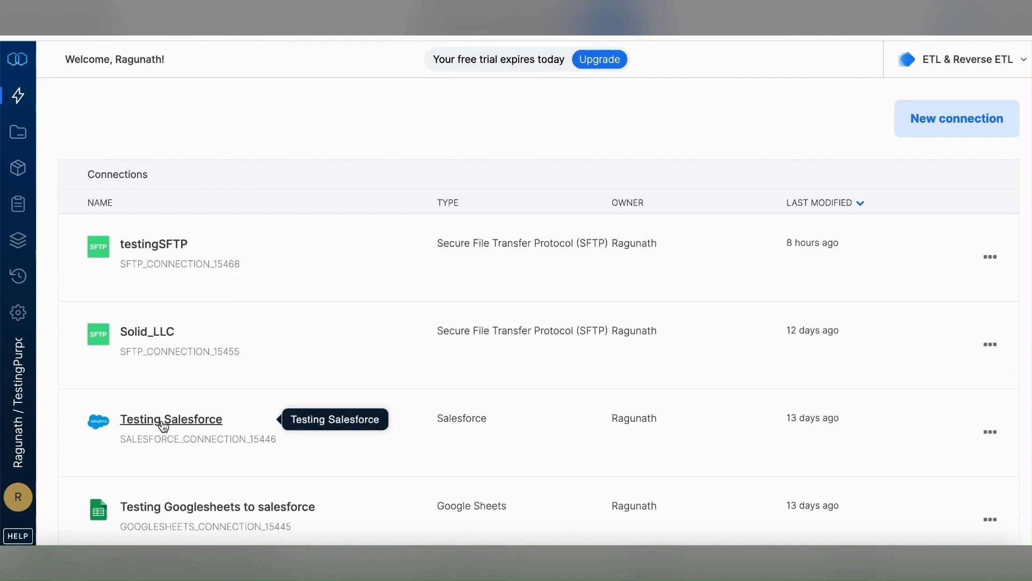
Switch to FileZilla and locate Testing sheet SFTP - Sheet1 (1).csv in the local Downloads folder and the remote Testing folder.
scroll(159, 430, down, 1)
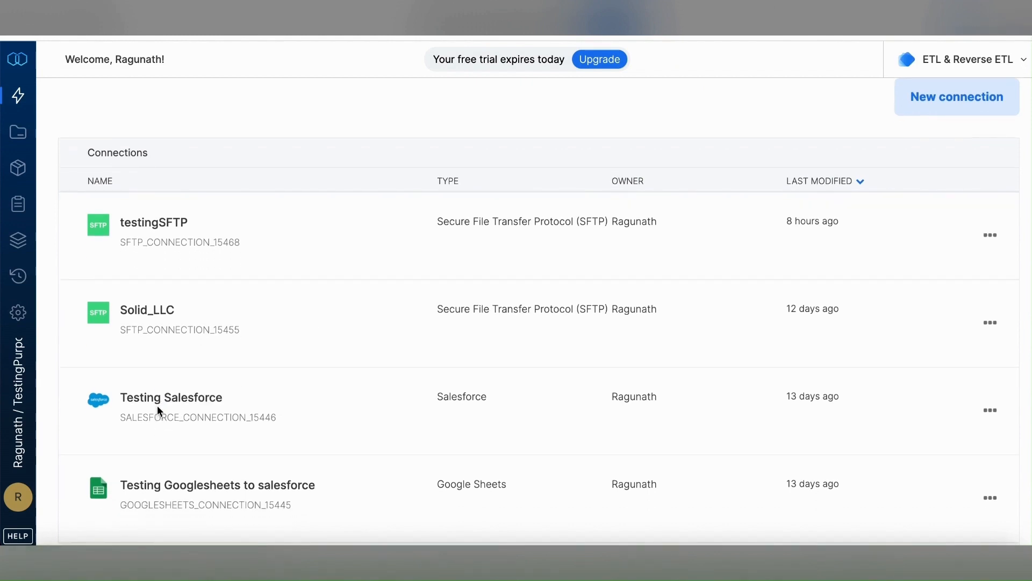
scroll(157, 409, up, 1)
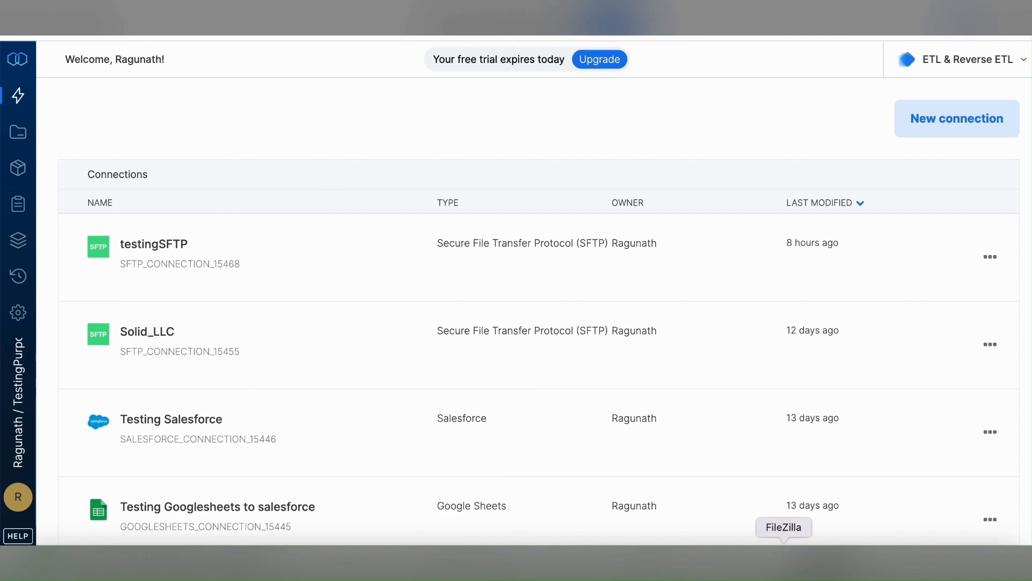
click(784, 559)
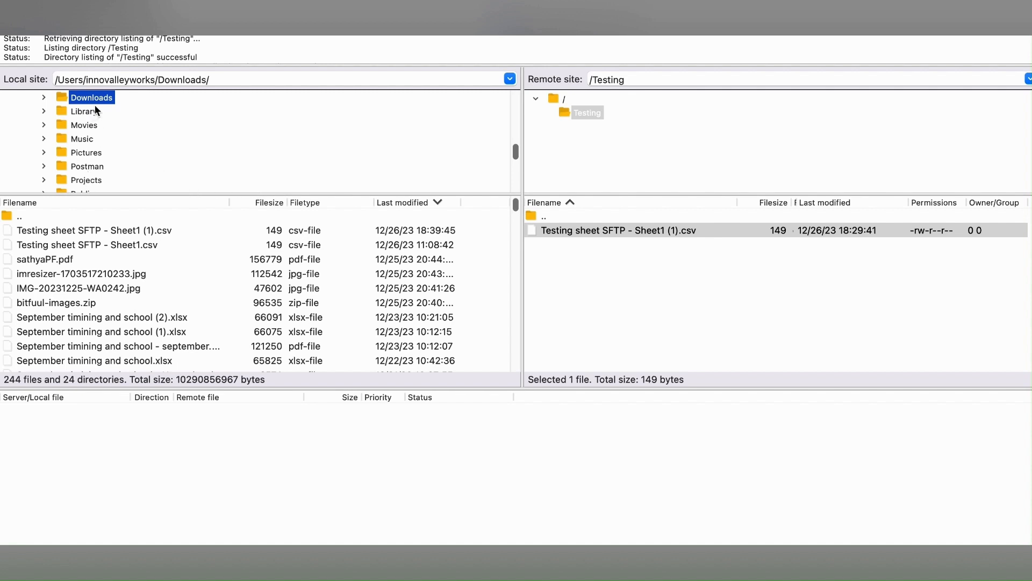
click(63, 235)
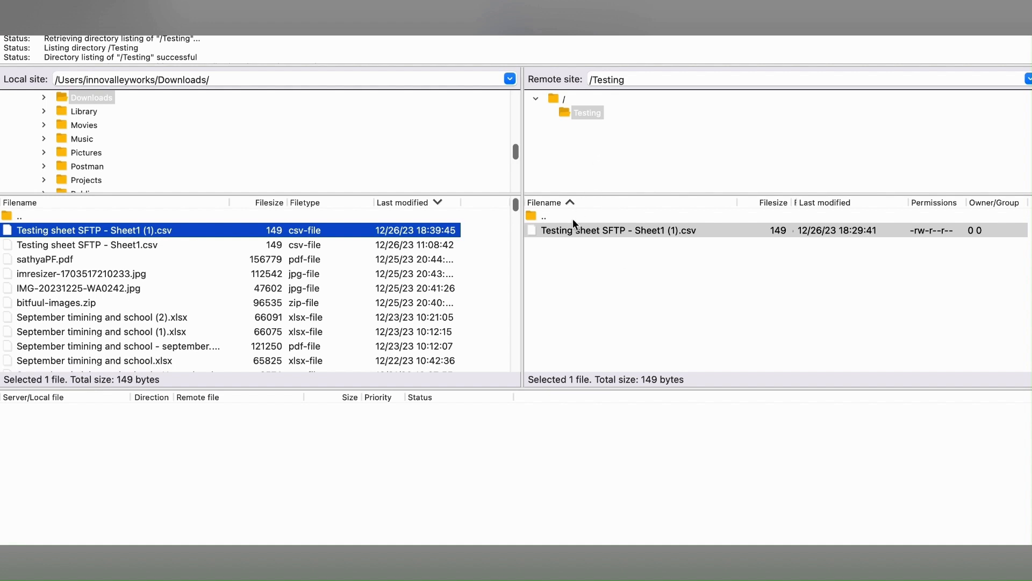
double_click(565, 231)
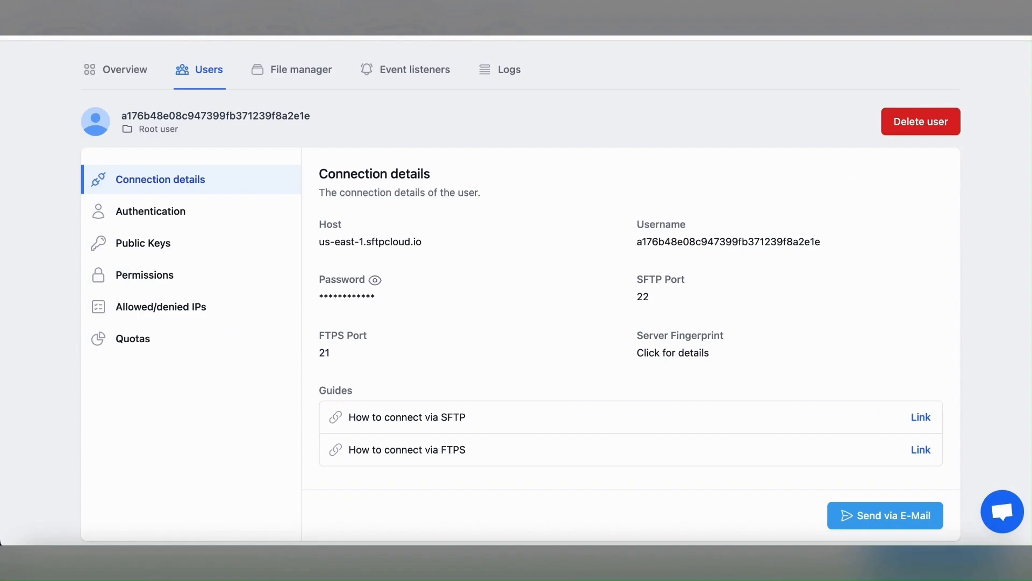
Switch to SFTPCloud and open the Testing directory among the TestSFTP instance's files.
click(300, 75)
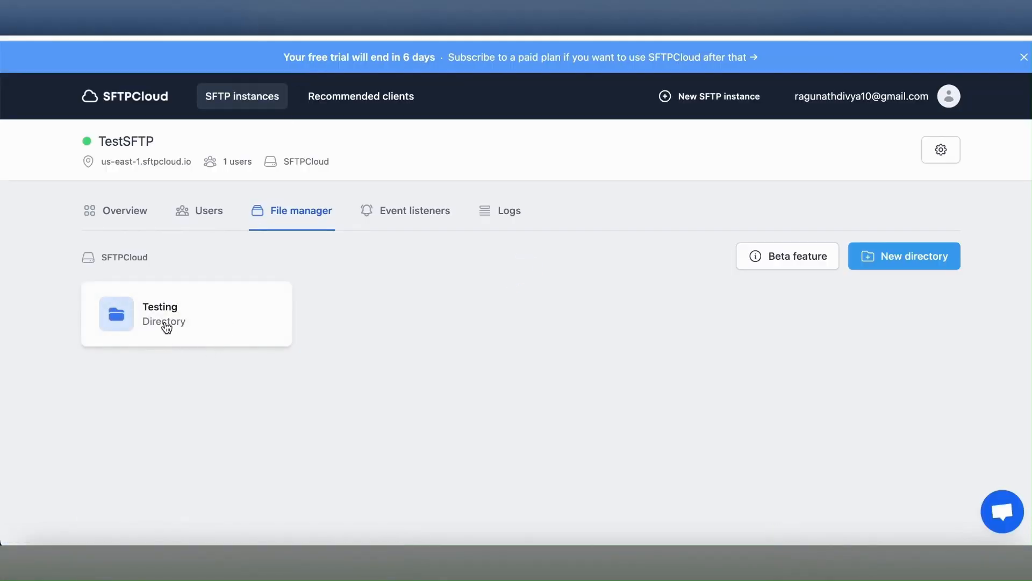
click(203, 310)
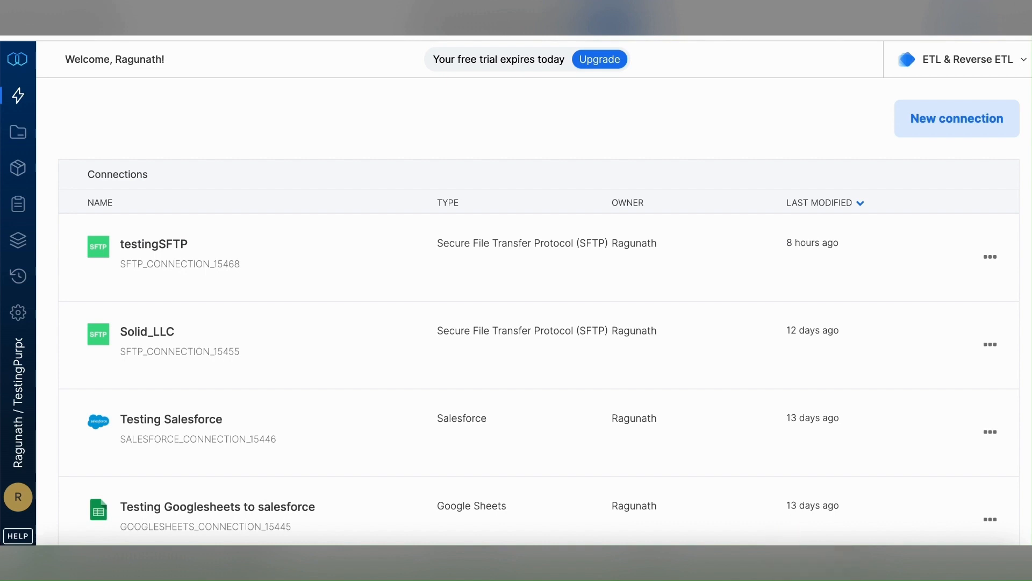
Switch back to Integrate.io and open the list of packages.
scroll(371, 180, down, 1)
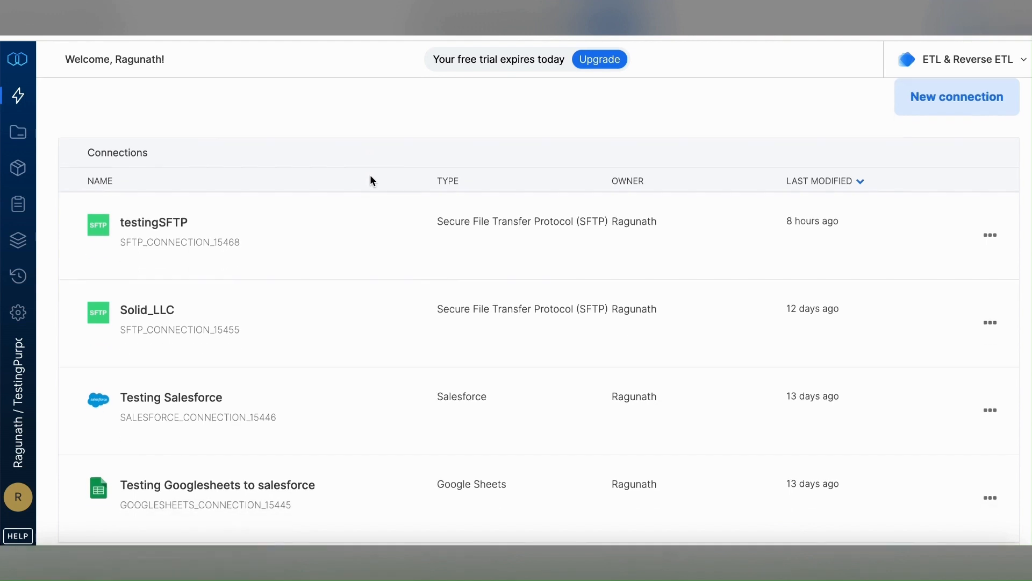
scroll(370, 176, up, 1)
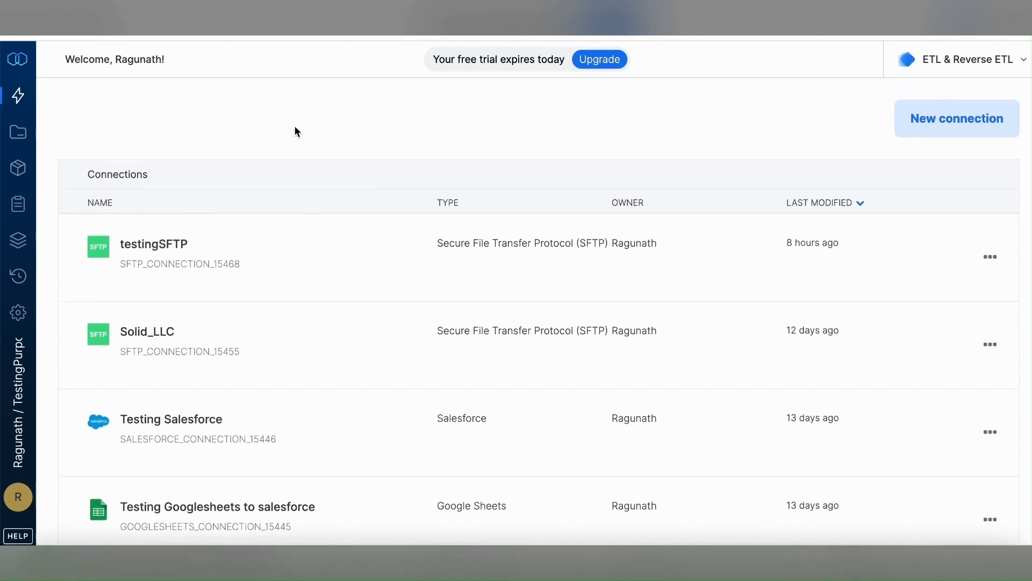
click(21, 175)
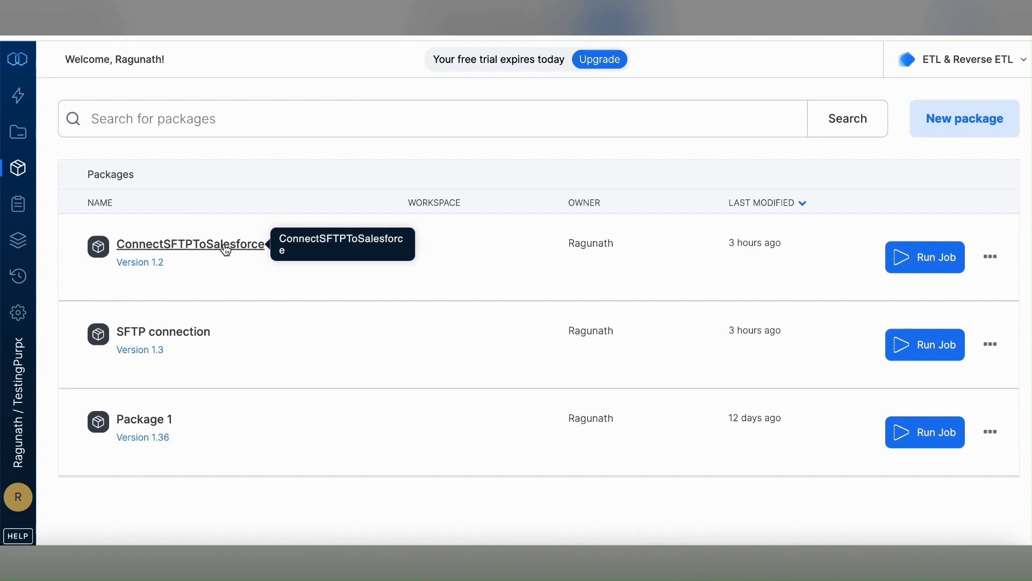
View the new package form without creating a package, and open the existing ConnectSFTPToSalesforce package.
click(983, 126)
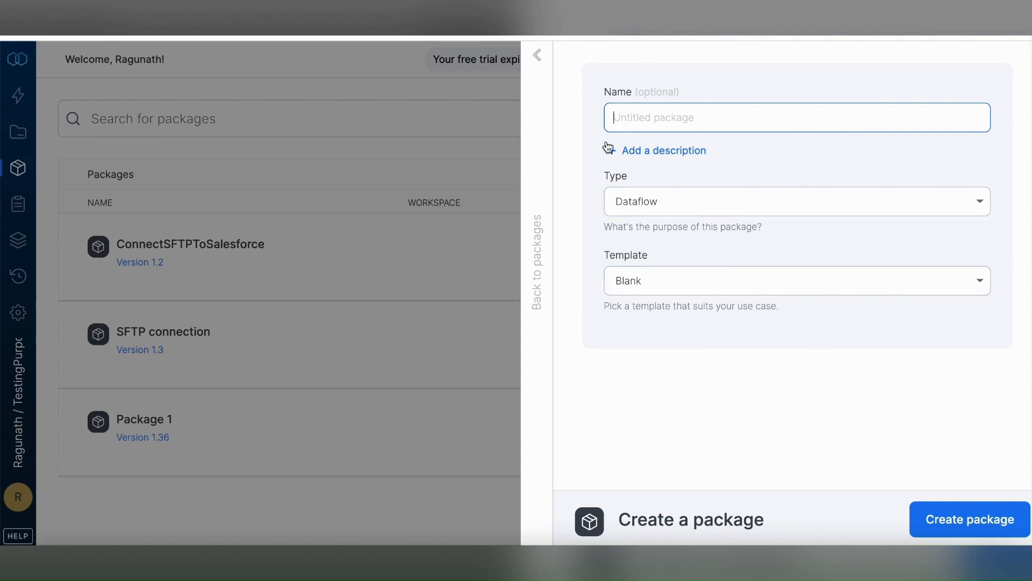
click(537, 55)
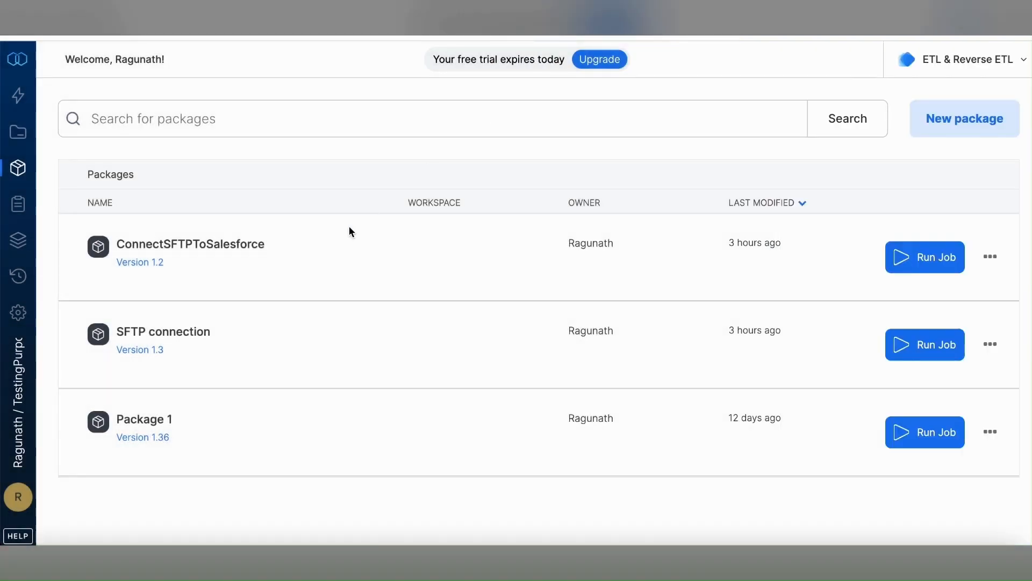
click(178, 246)
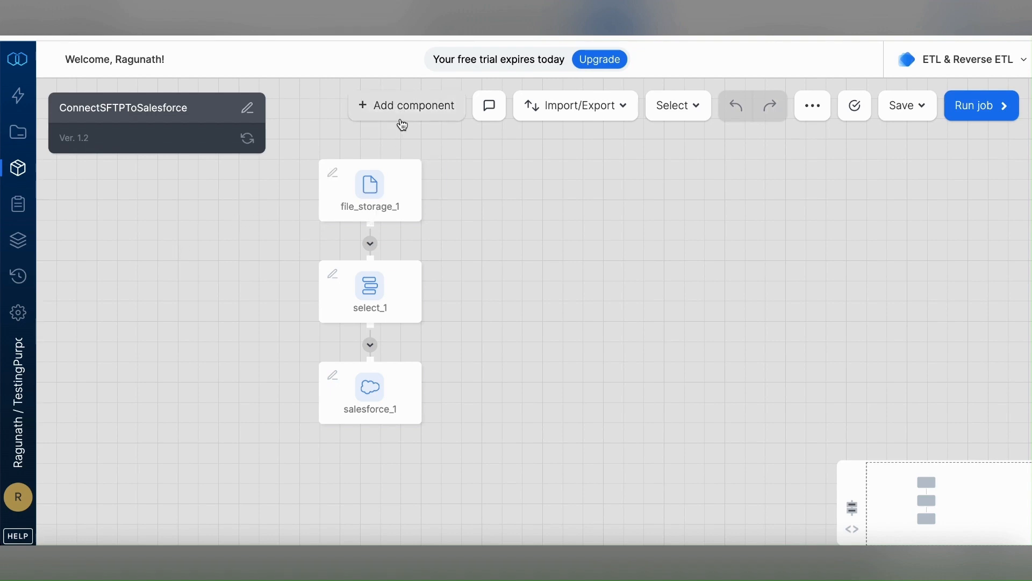
View the available component types, and open the file_storage_1 source to look over its input connection choices.
click(403, 102)
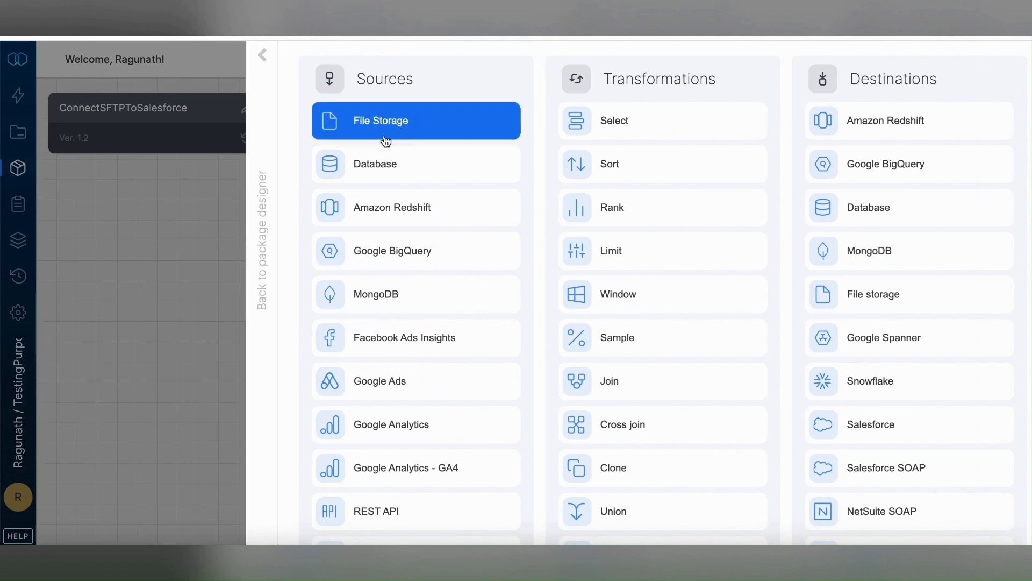
click(96, 333)
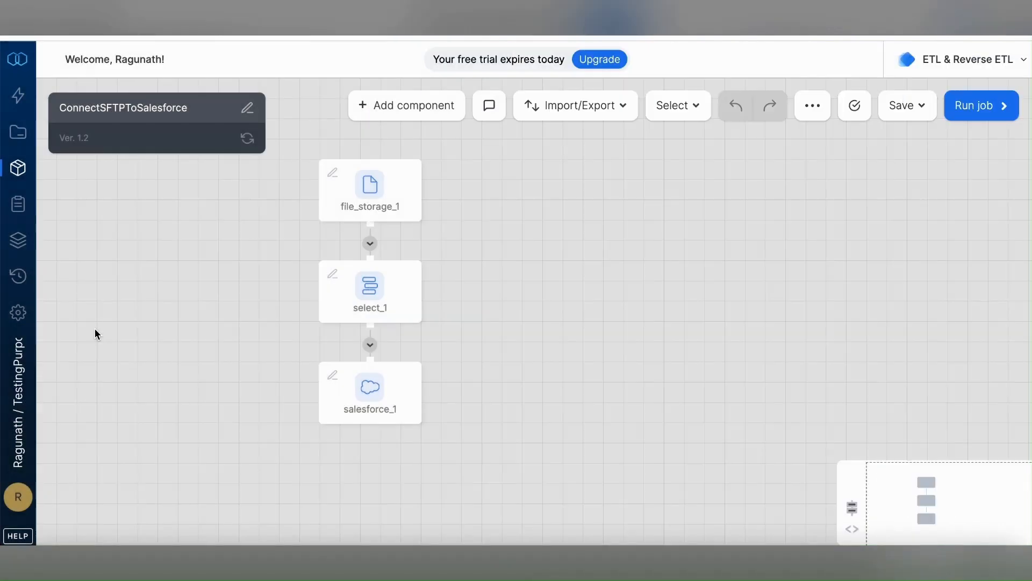
click(379, 200)
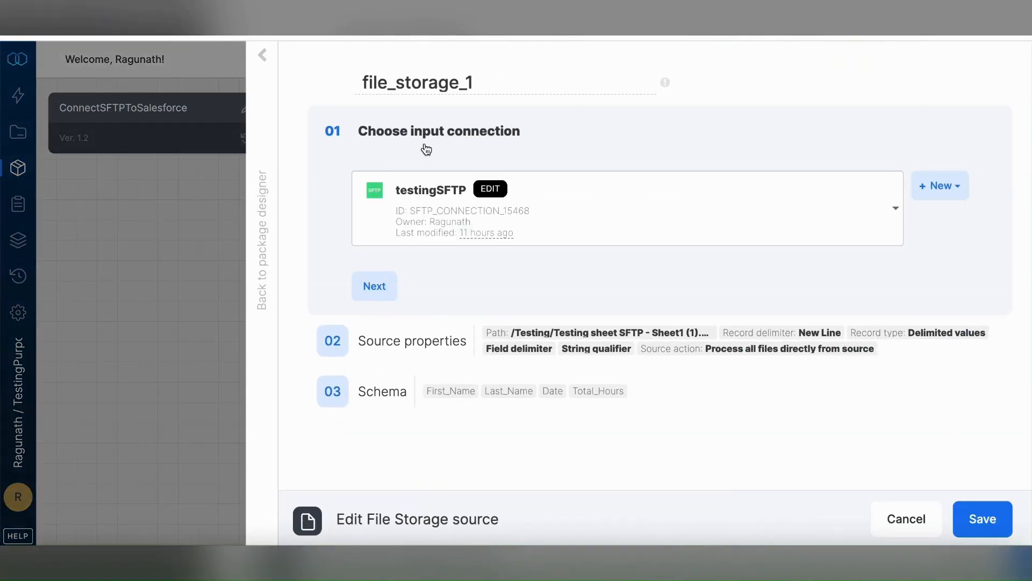
click(440, 202)
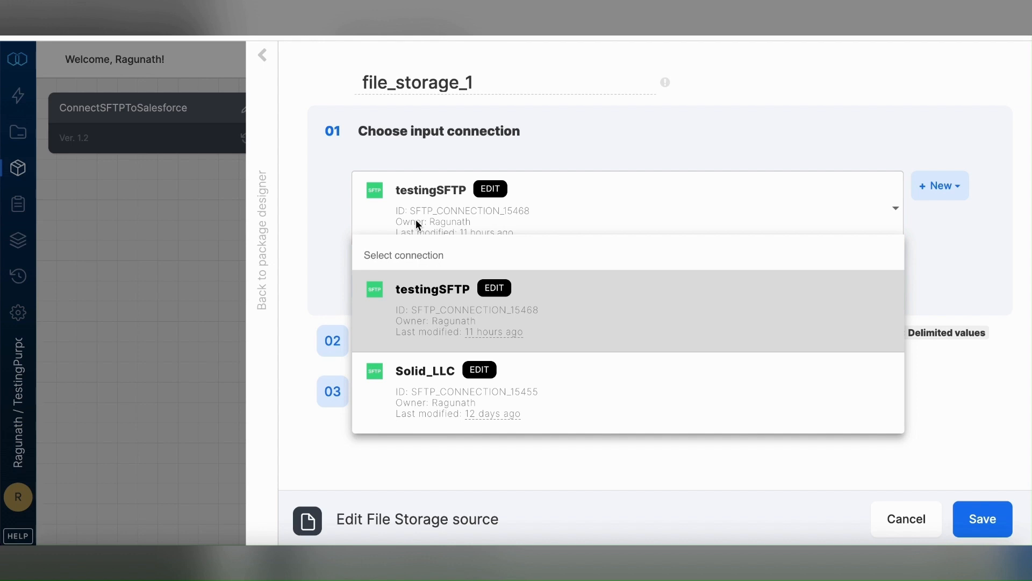
click(347, 157)
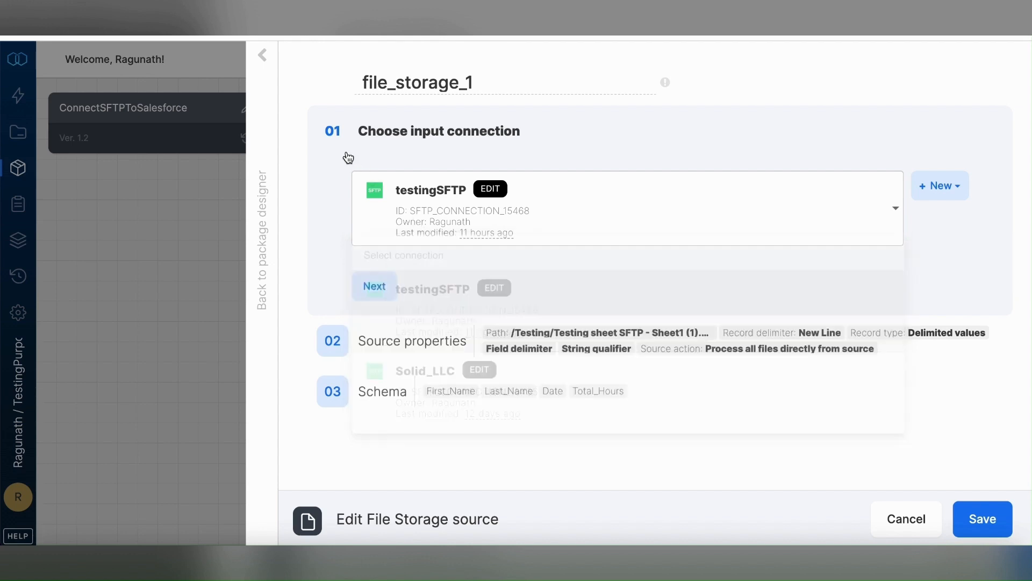
Open the source properties of file_storage_1, and check the full path of Testing sheet SFTP - Sheet1 (1).csv in SFTPCloud.
click(379, 343)
click(411, 256)
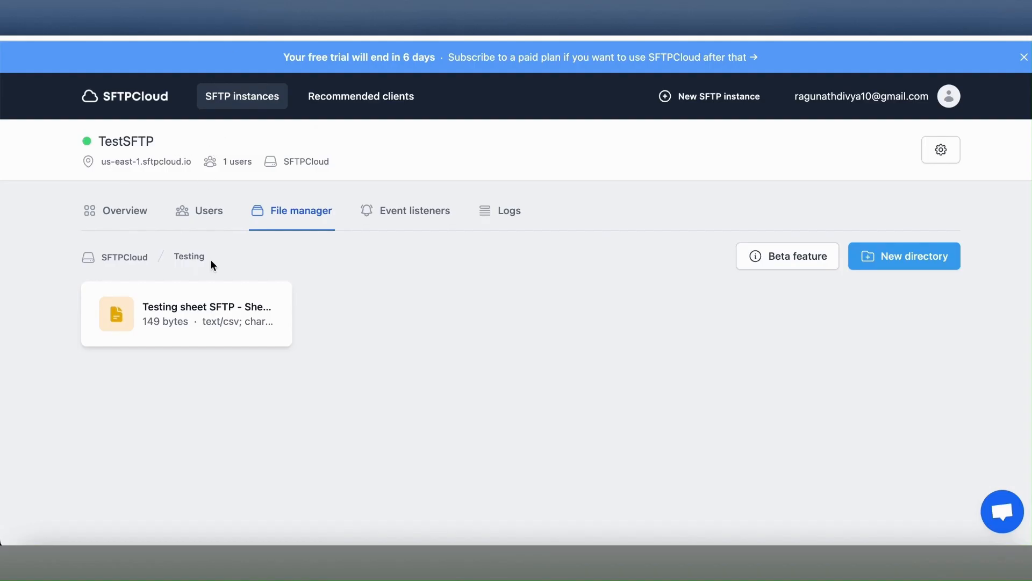
click(200, 317)
double_click(200, 317)
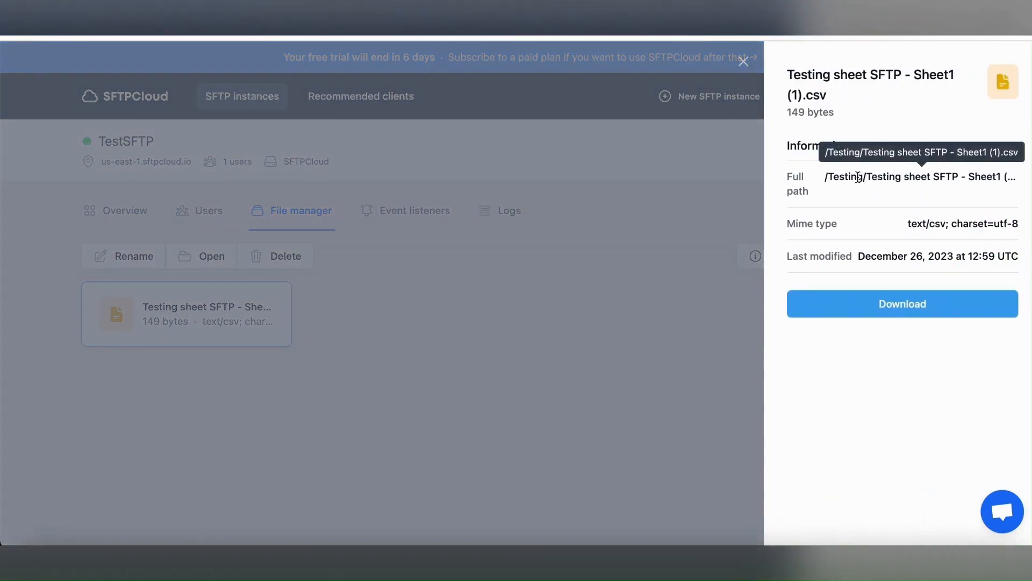
double_click(842, 177)
triple_click(841, 176)
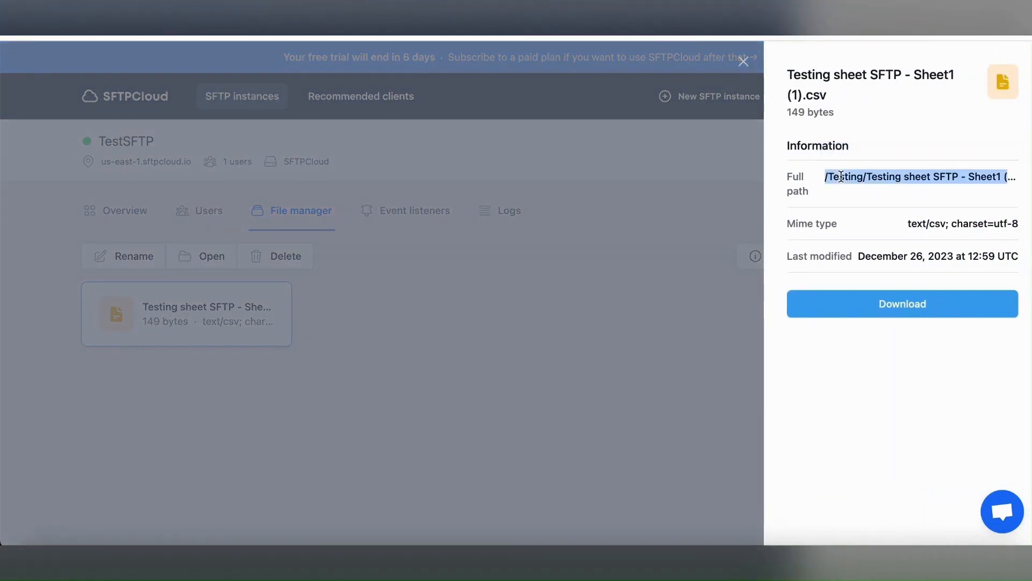
click(744, 61)
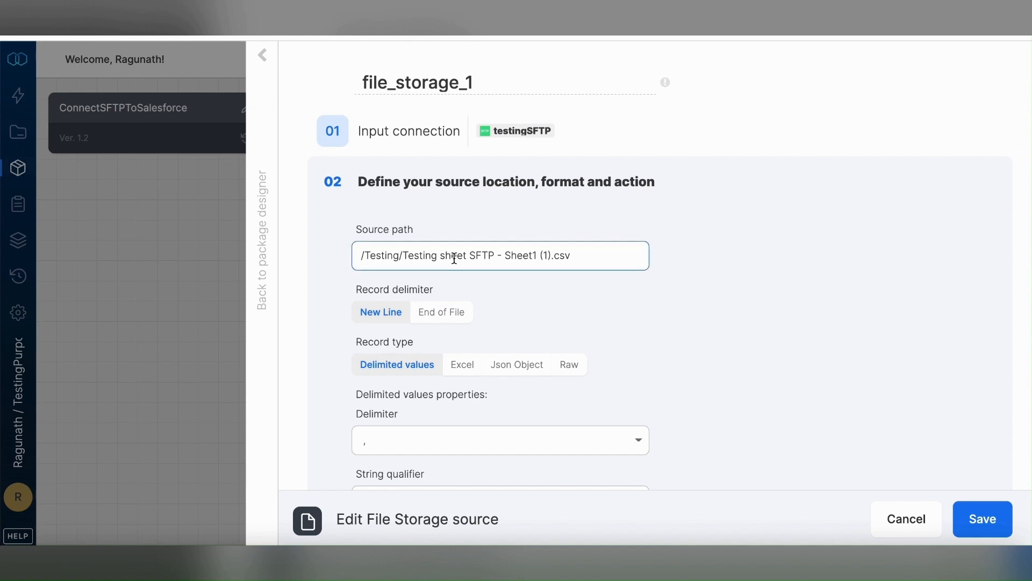
Switch back to Integrate.io, review the source format settings and input fields, and save the file_storage_1 component.
scroll(368, 275, down, 2)
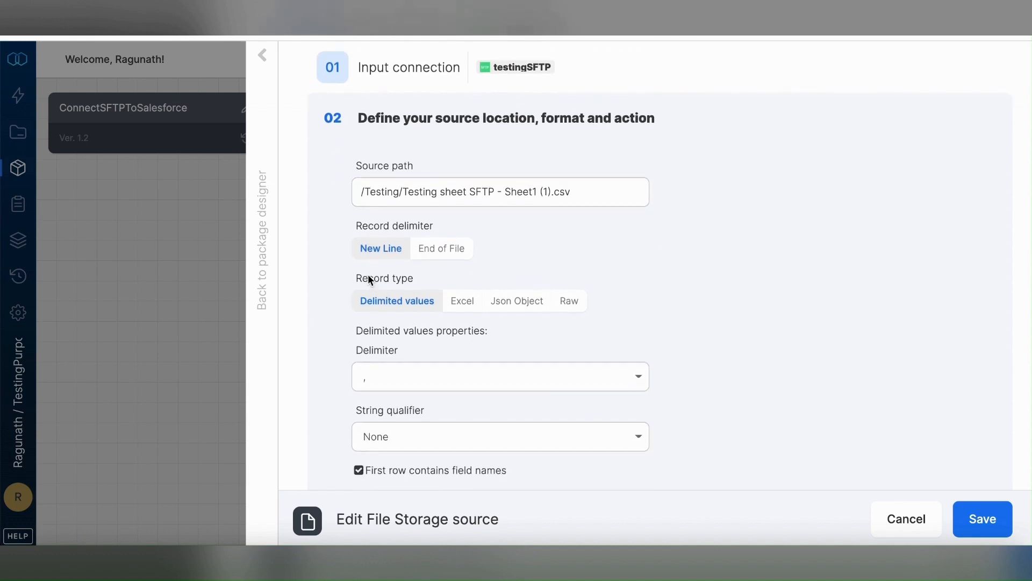
scroll(368, 276, down, 4)
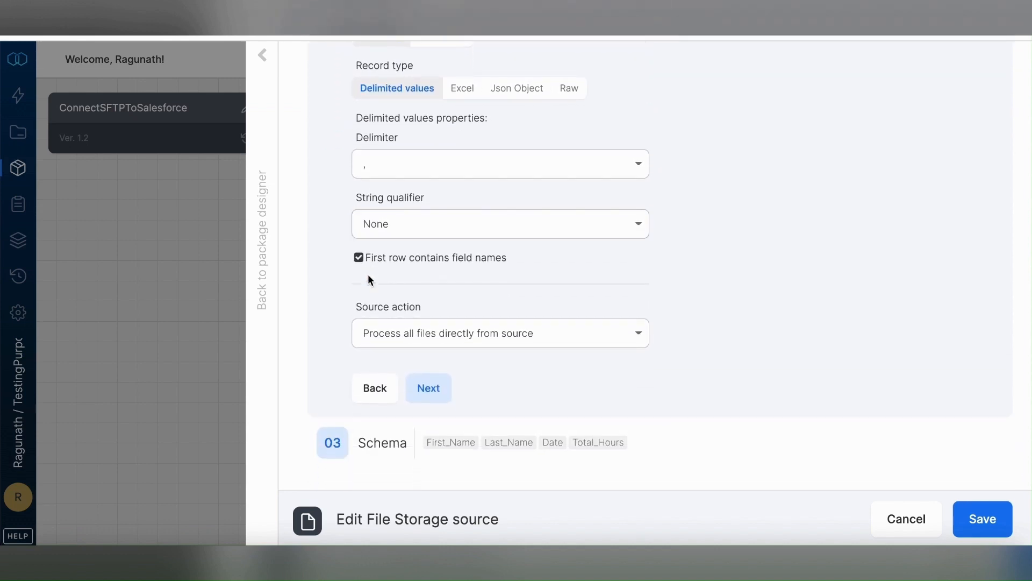
click(426, 387)
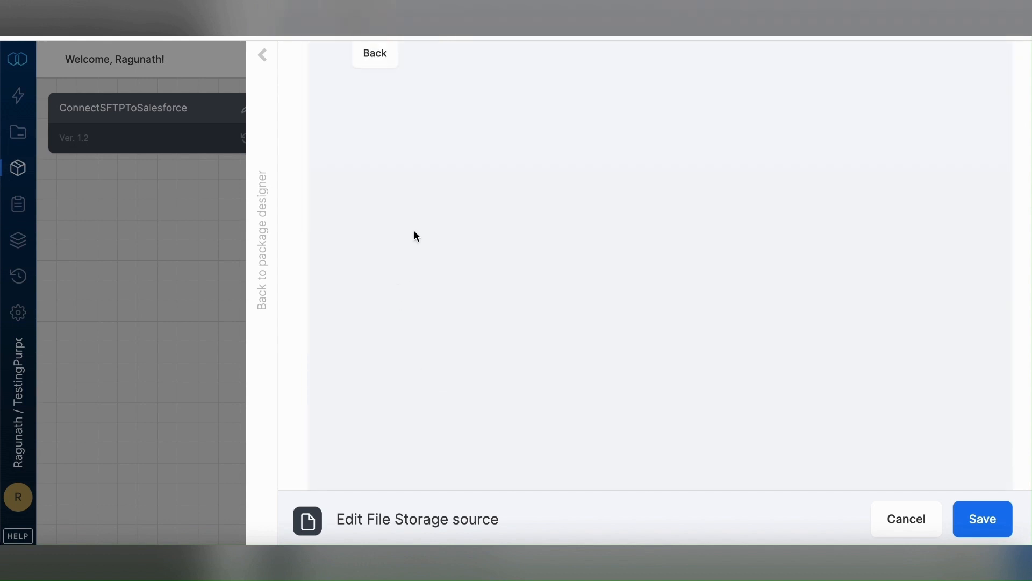
scroll(414, 235, up, 1)
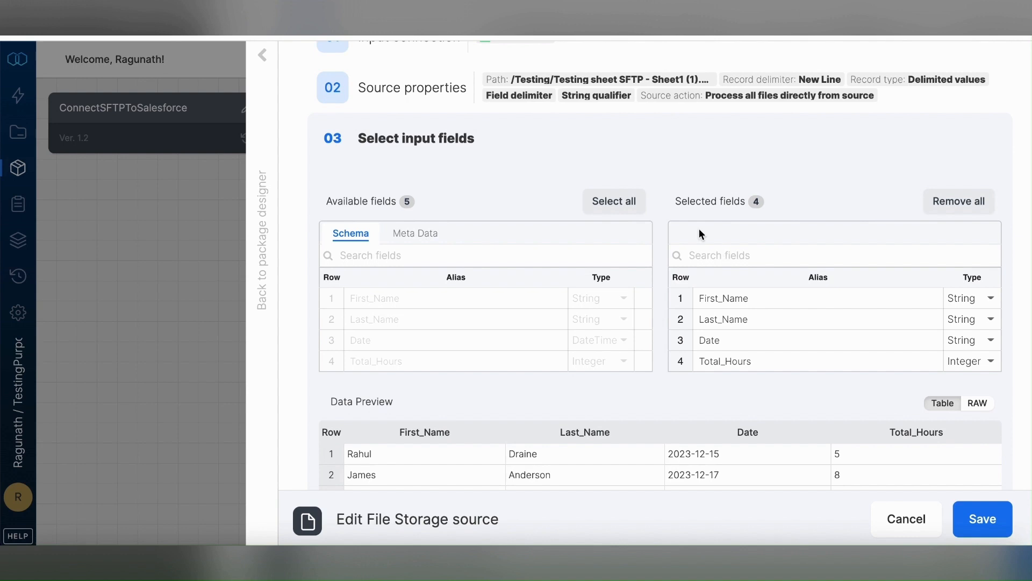
scroll(776, 329, down, 2)
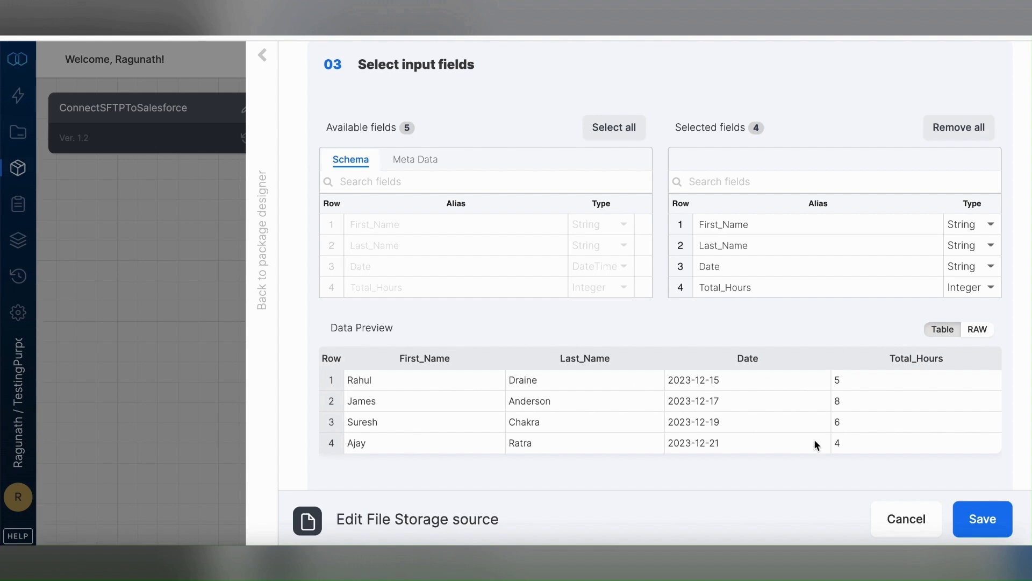
click(982, 519)
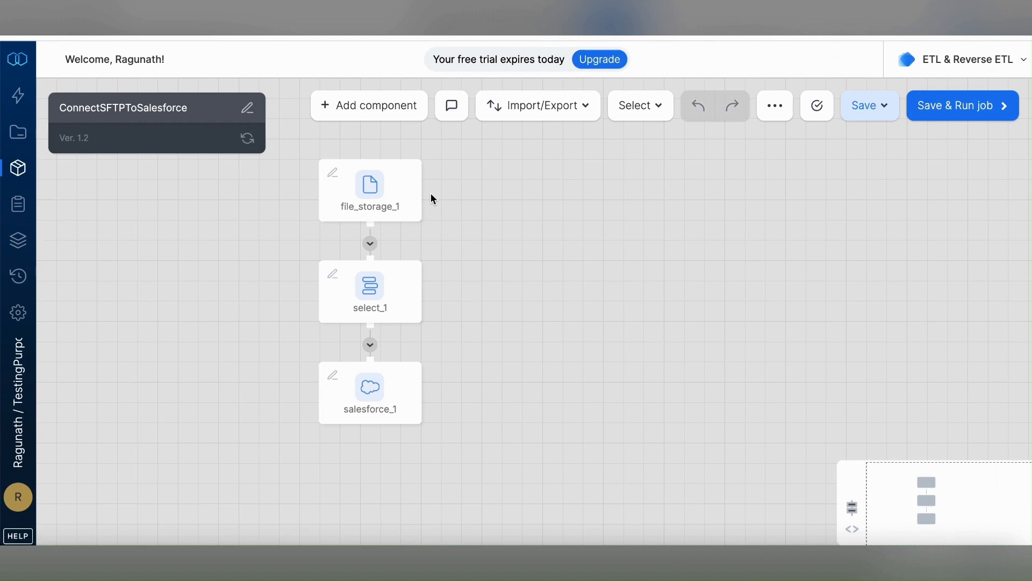
Look over the Select transformation among the component types and the field expressions and aliases of select_1, without changing them.
mouse_move(379, 173)
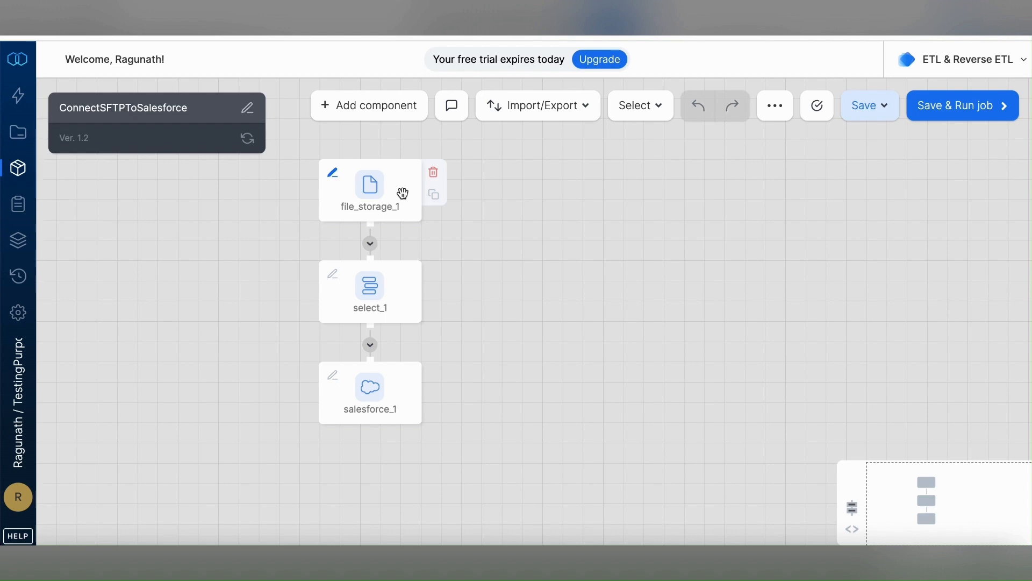
click(384, 108)
click(602, 120)
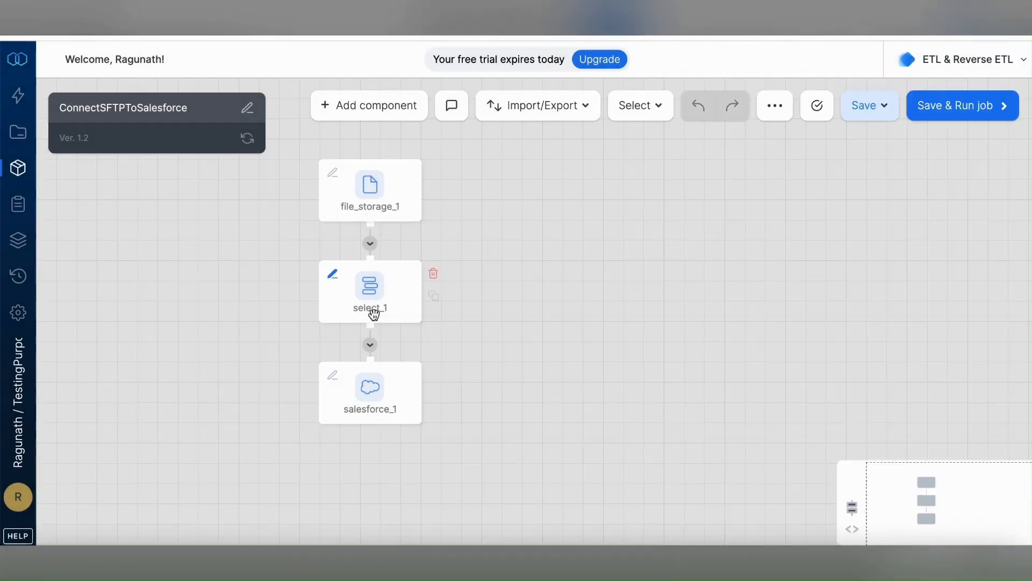
click(363, 294)
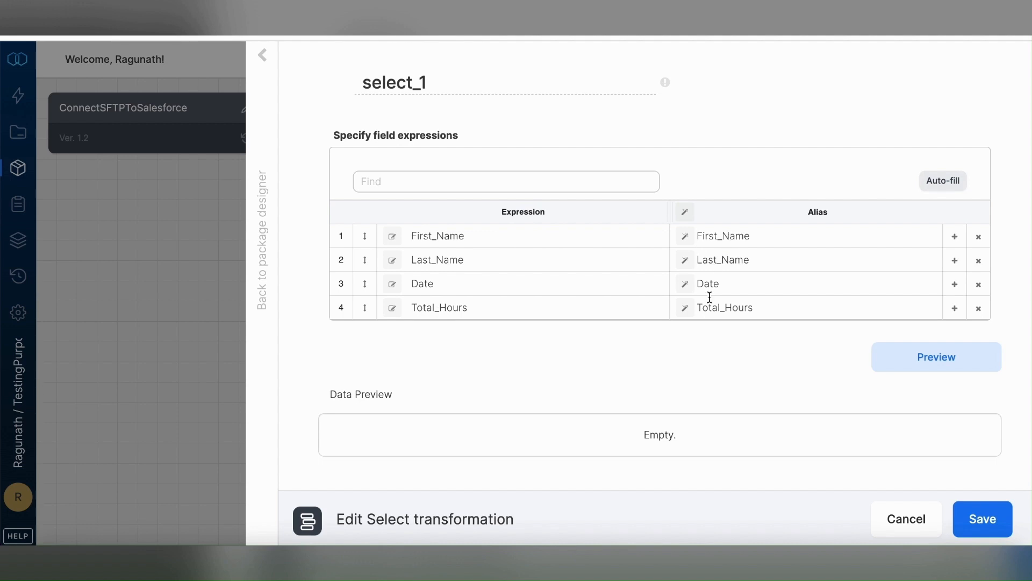
scroll(616, 350, down, 1)
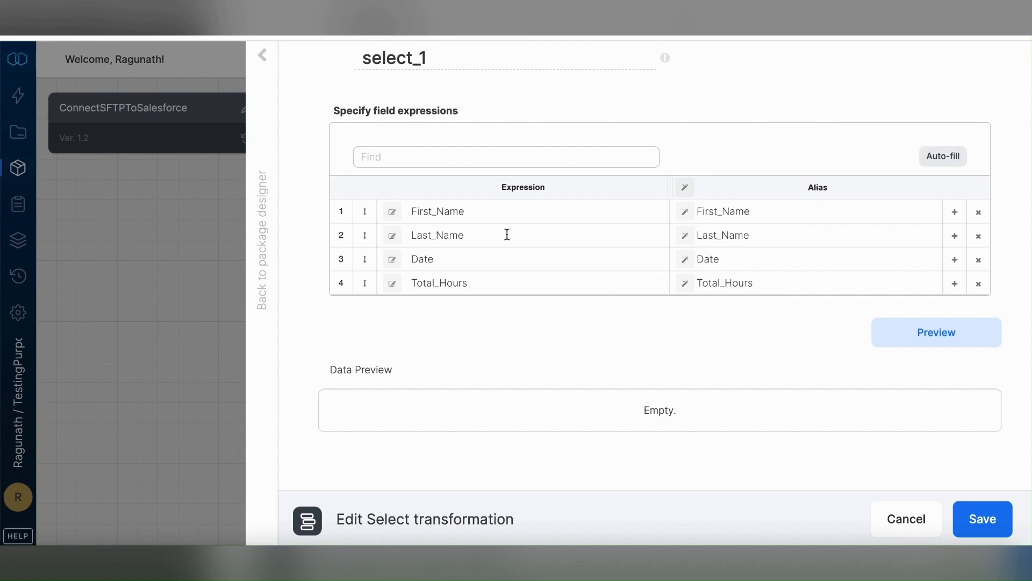
click(263, 55)
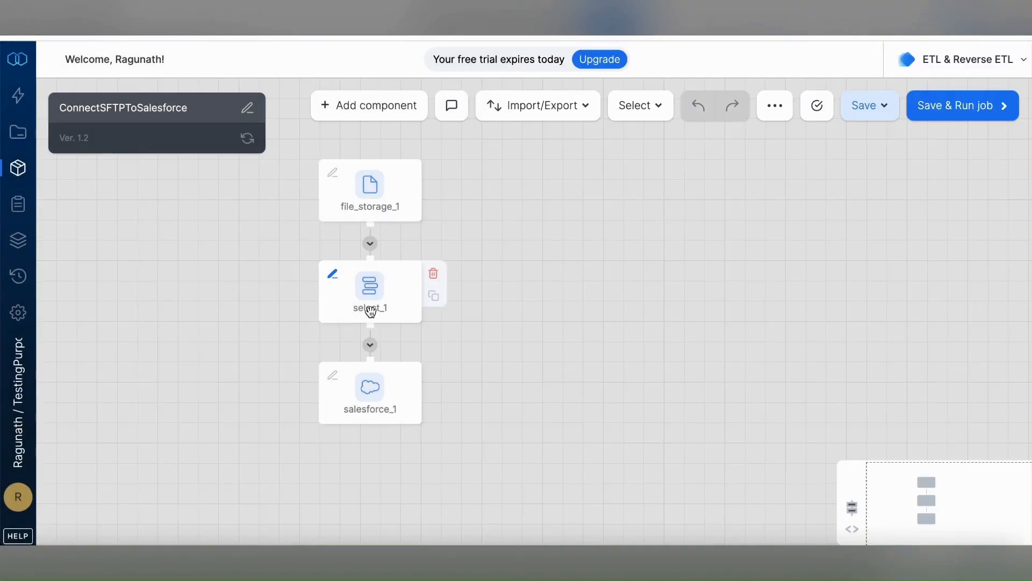
Add a Salesforce destination component to the package.
click(370, 106)
scroll(888, 311, down, 5)
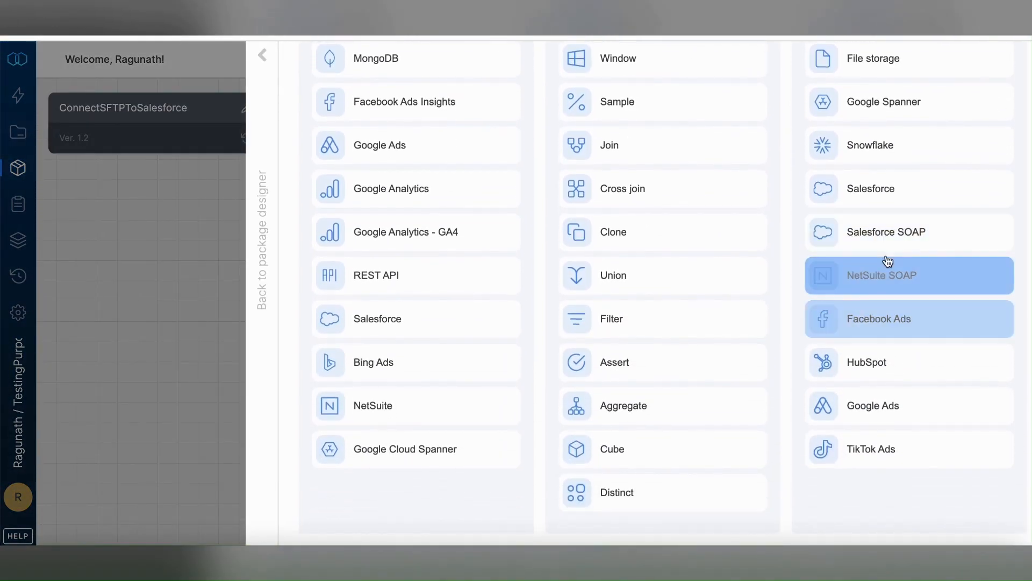
click(885, 186)
Open the salesforce_1 destination, keep the Testing Salesforce connection, and choose Insert only as the operation type.
mouse_move(350, 406)
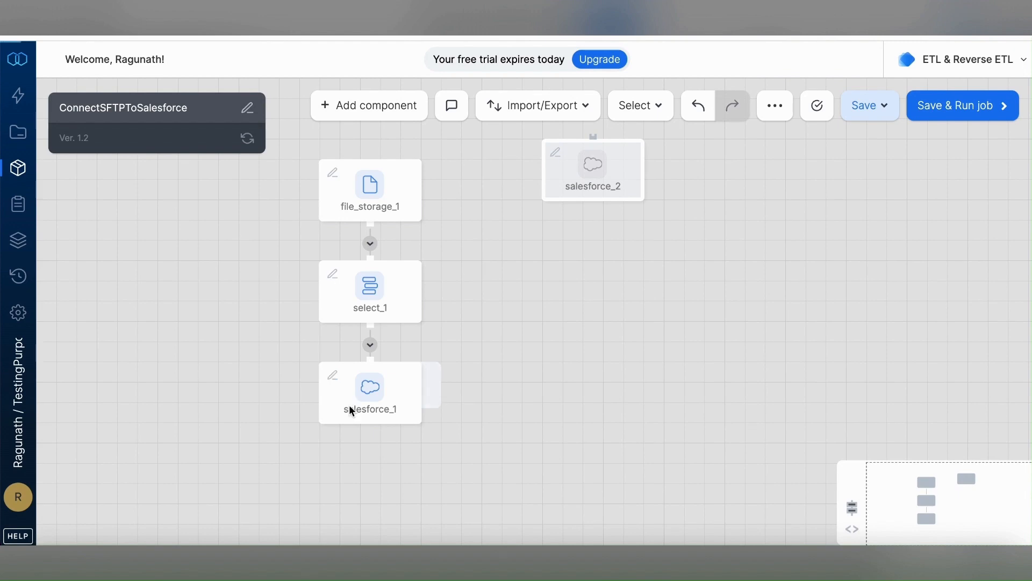
click(350, 406)
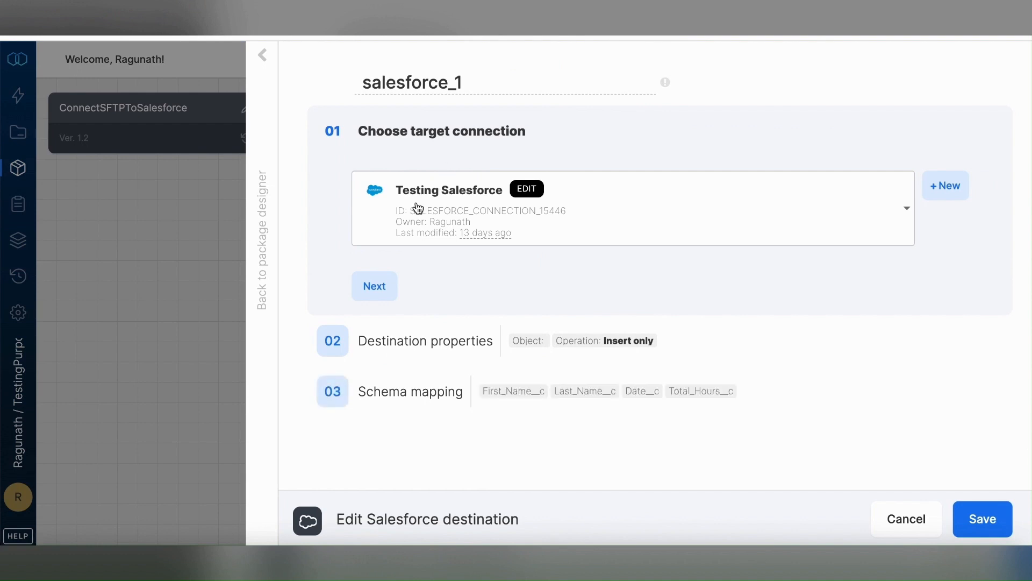
click(377, 289)
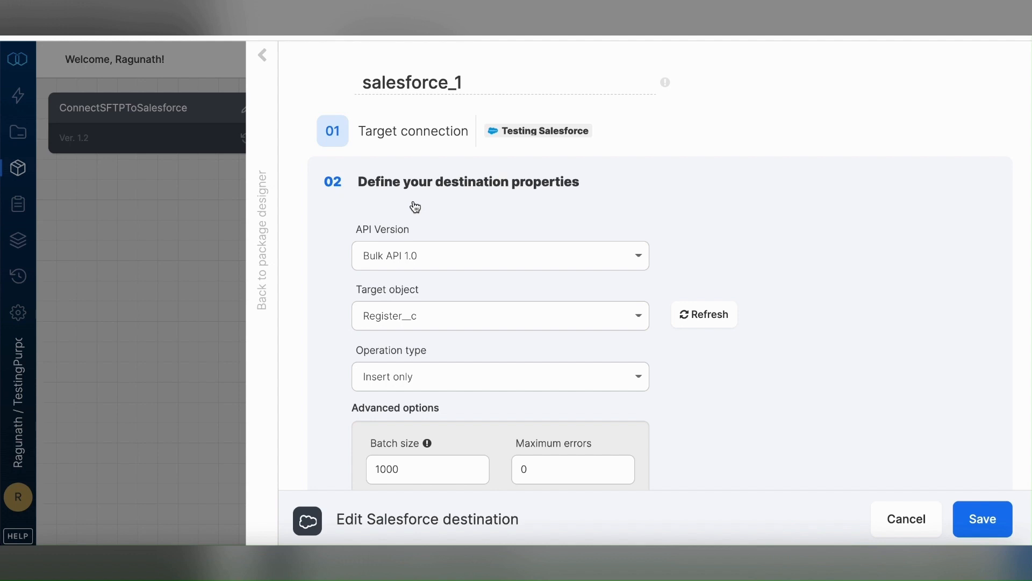
click(392, 379)
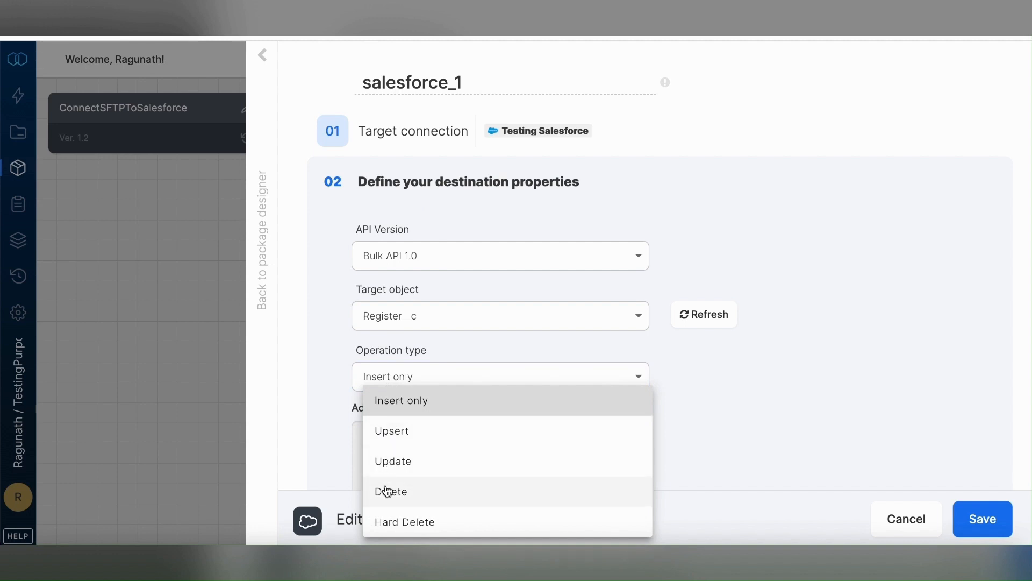
click(413, 401)
Review the advanced options of the Salesforce destination and continue to the mapping of input fields to target columns.
scroll(413, 400, down, 5)
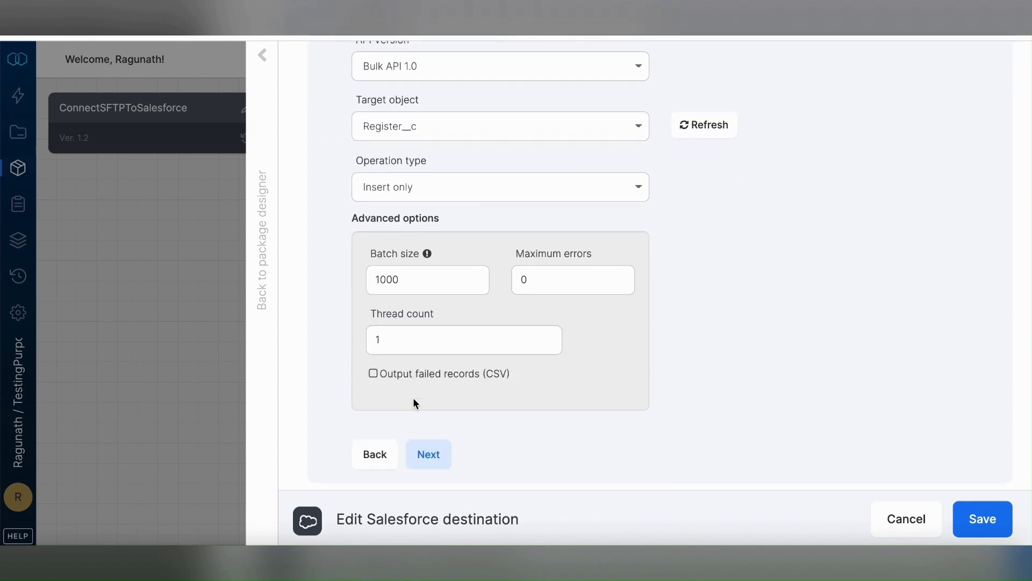
scroll(414, 403, up, 3)
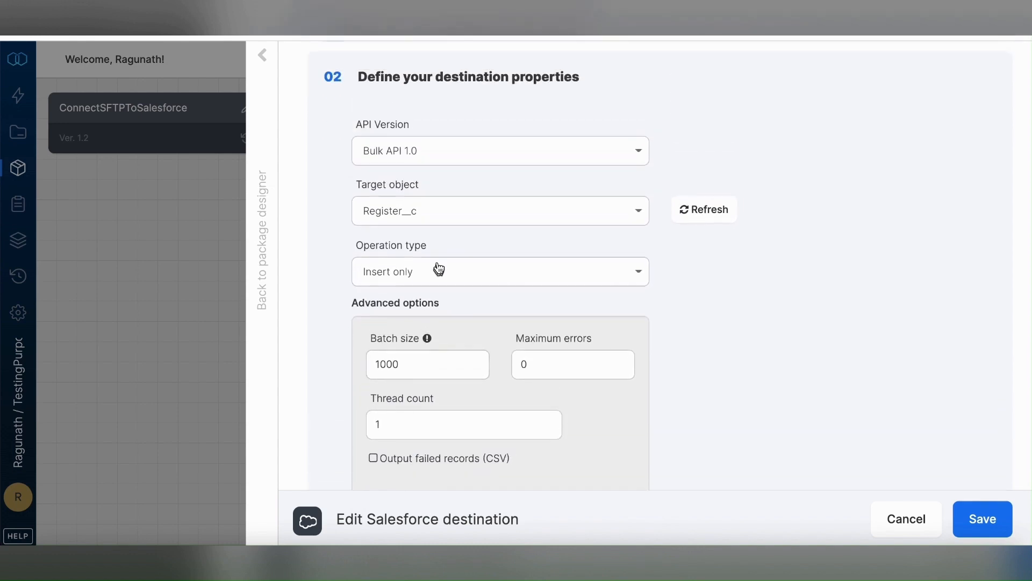
scroll(383, 385, down, 3)
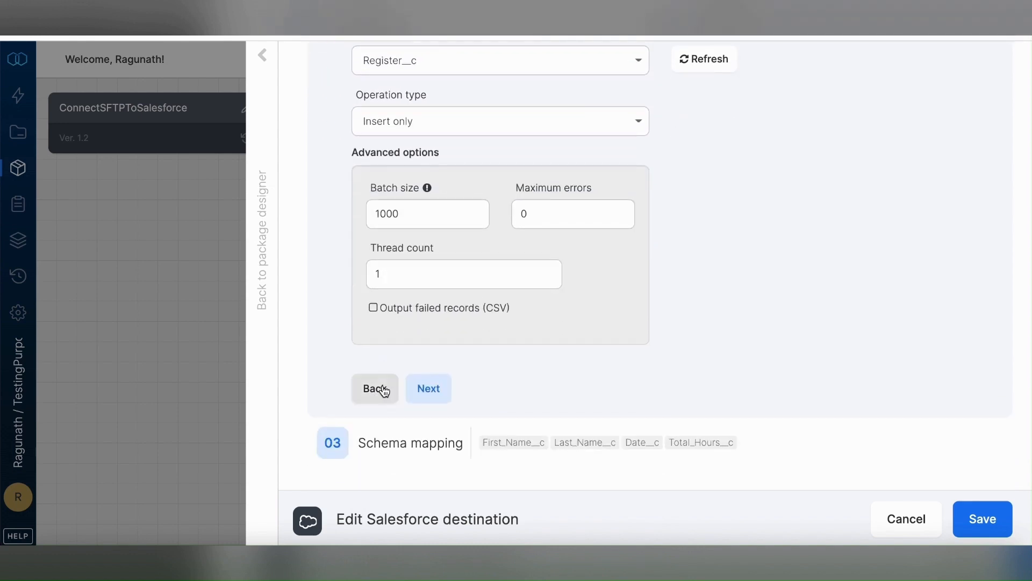
click(427, 391)
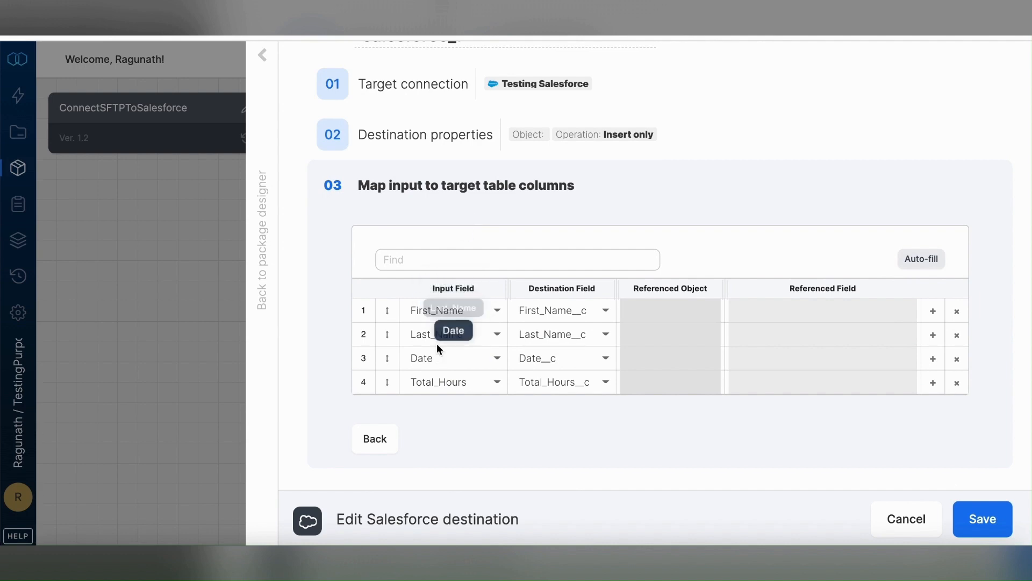
View the destination field choices for First_Name, and switch to Salesforce to check the First Name field's API name on the Register object.
click(570, 316)
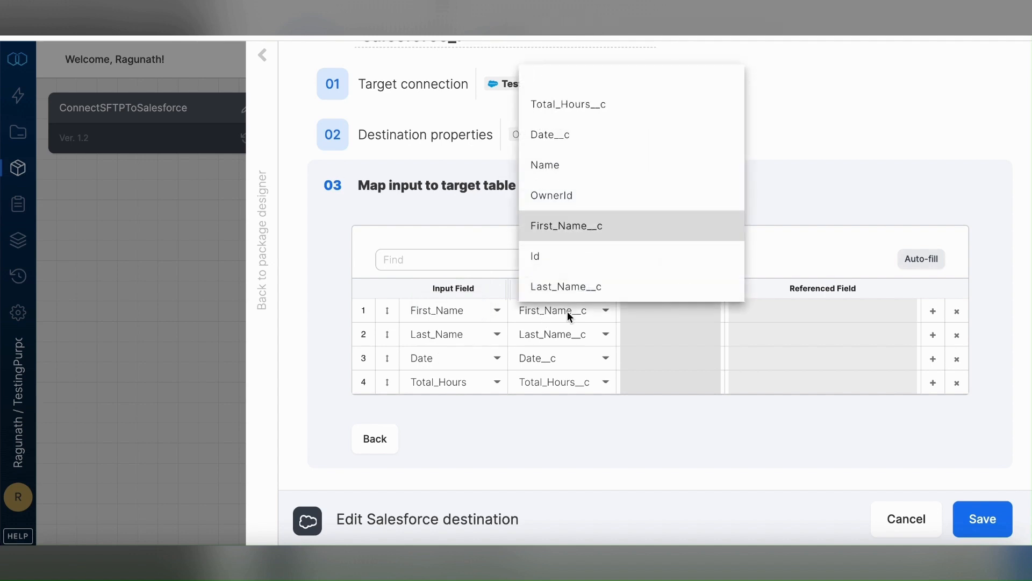
click(457, 314)
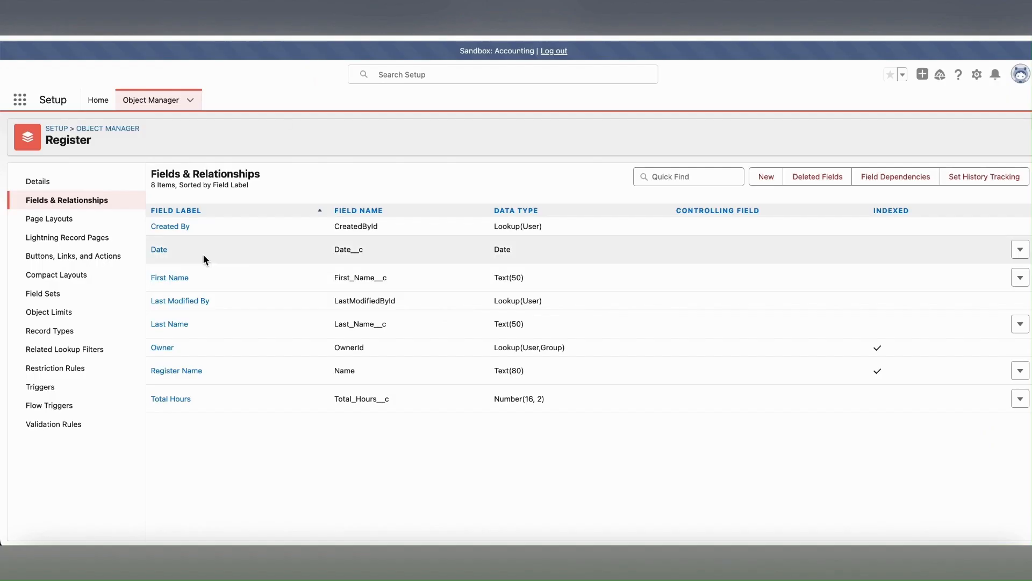
double_click(365, 277)
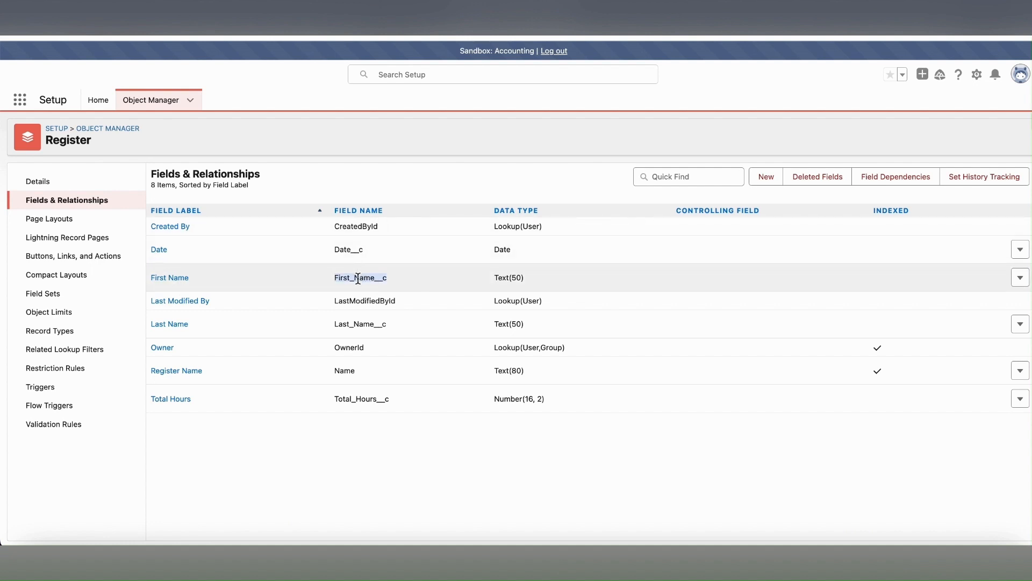
Switch back to Integrate.io, check the destination field choices for First_Name, and save the Salesforce destination with its field mapping.
key(ctrl+Tab)
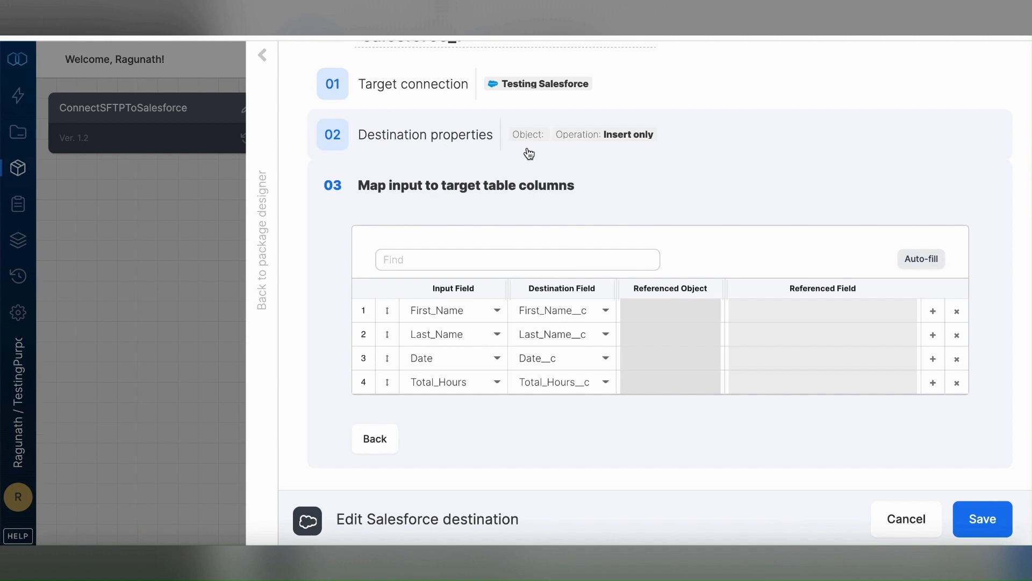
click(576, 320)
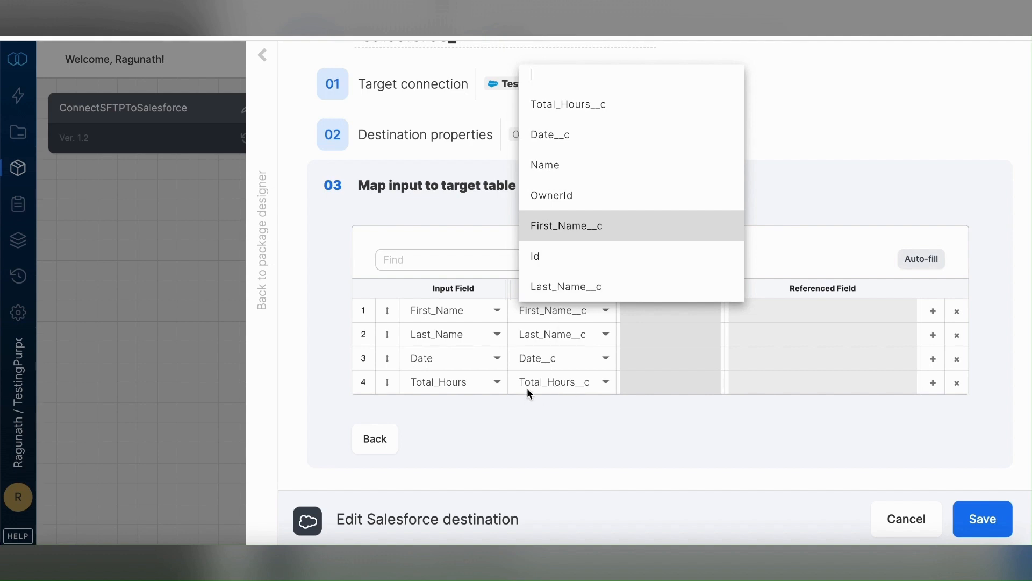
click(537, 408)
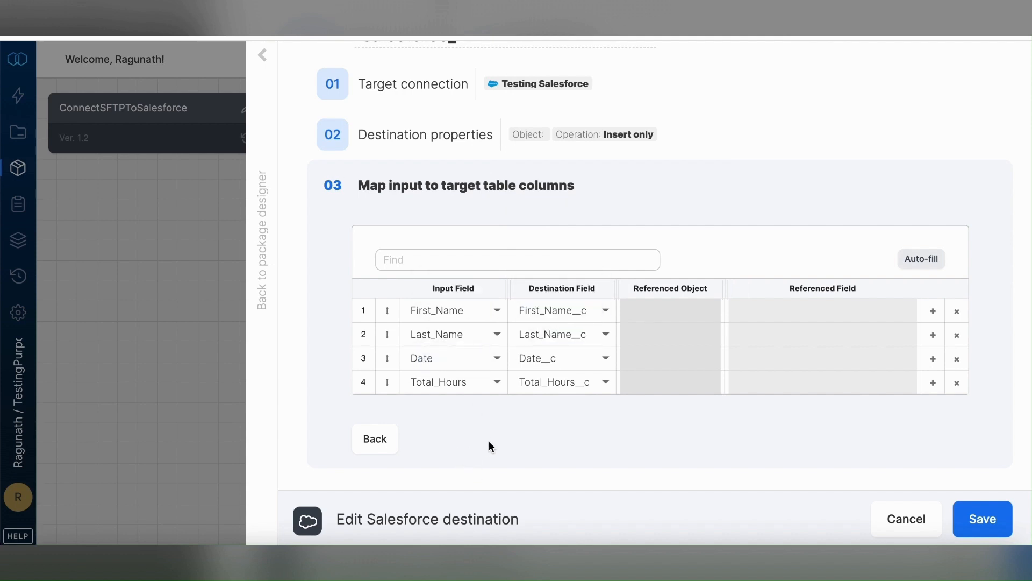
click(979, 520)
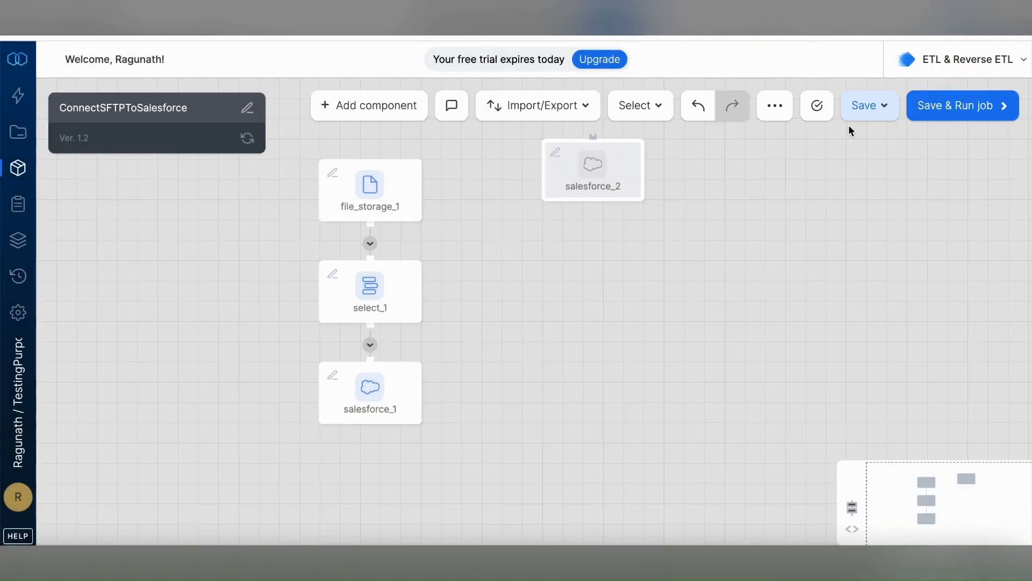
Open the unconnected salesforce_2 component, return to the package designer without configuring it, and delete it from the package.
click(618, 155)
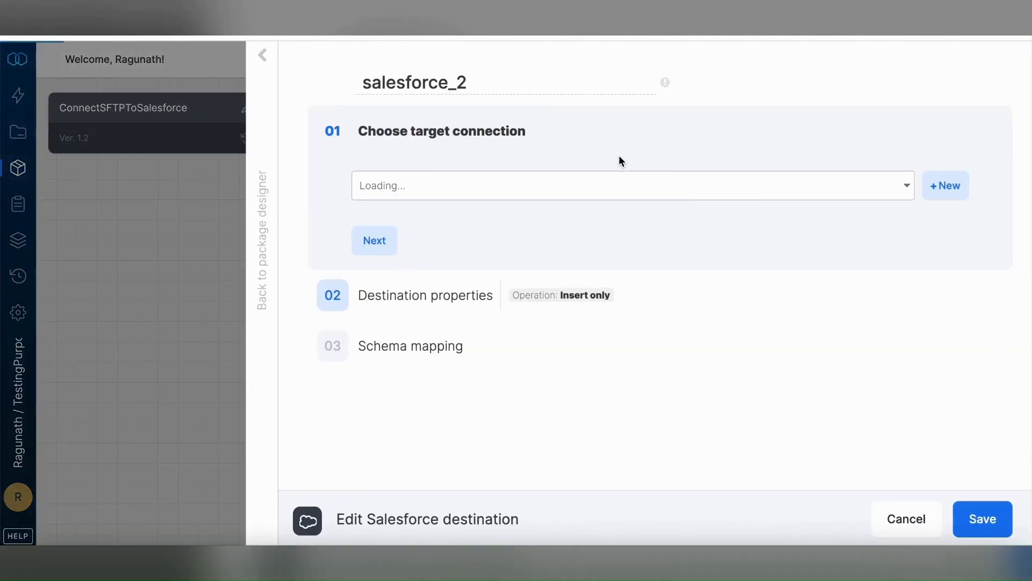
click(262, 55)
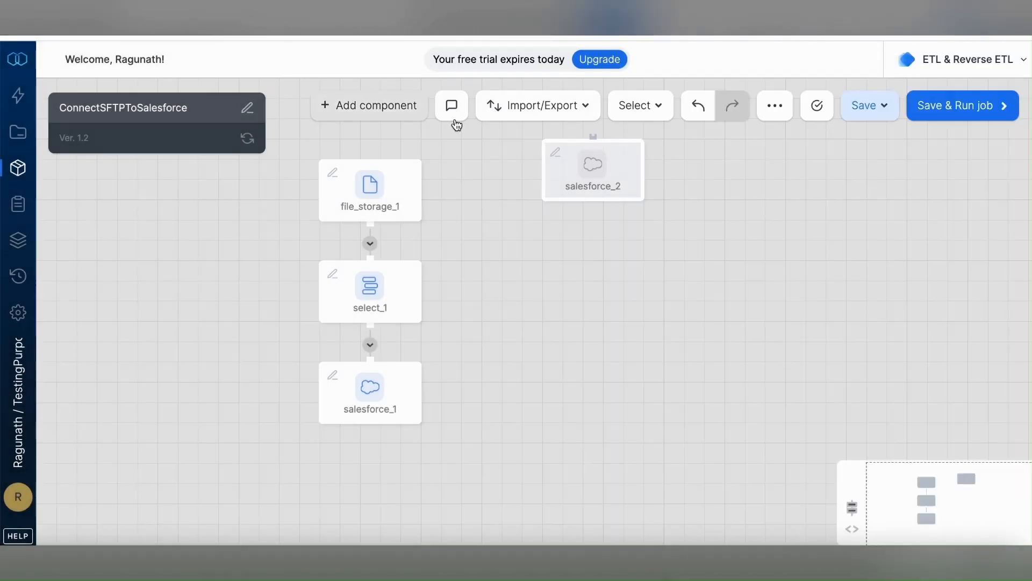
click(656, 152)
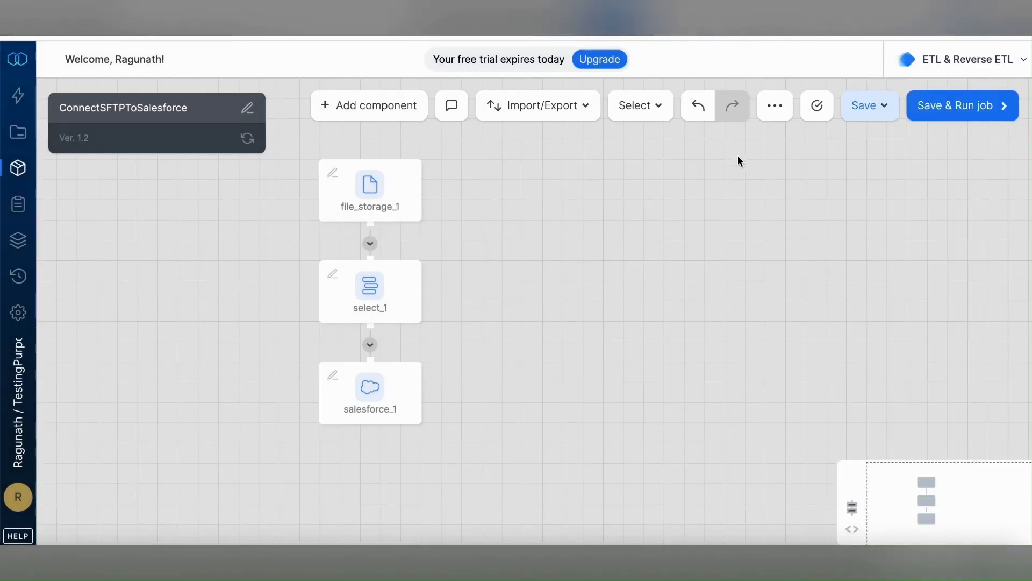
View the package's save options and leave the package for the Clusters page without saving the changes.
click(871, 107)
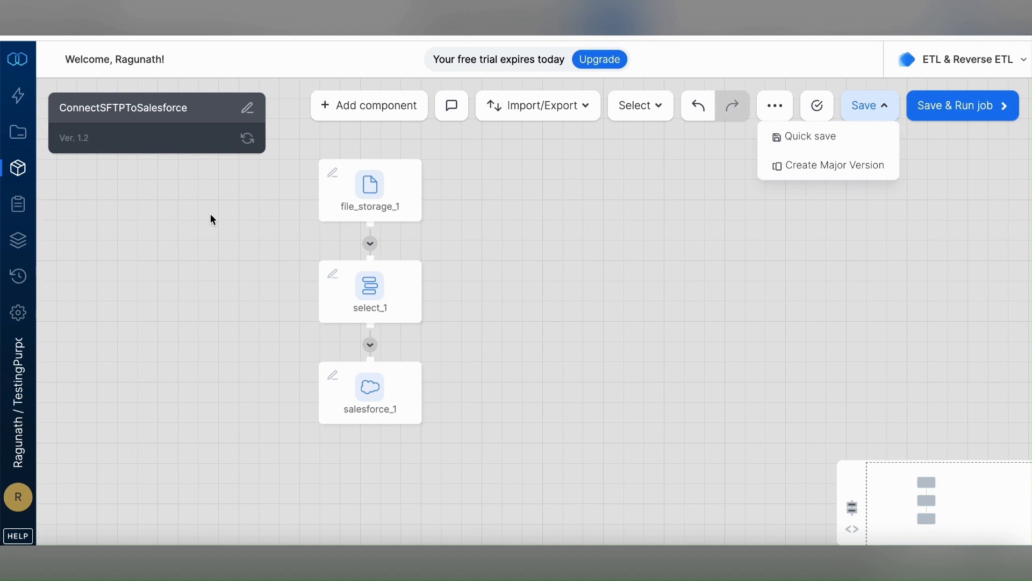
click(18, 241)
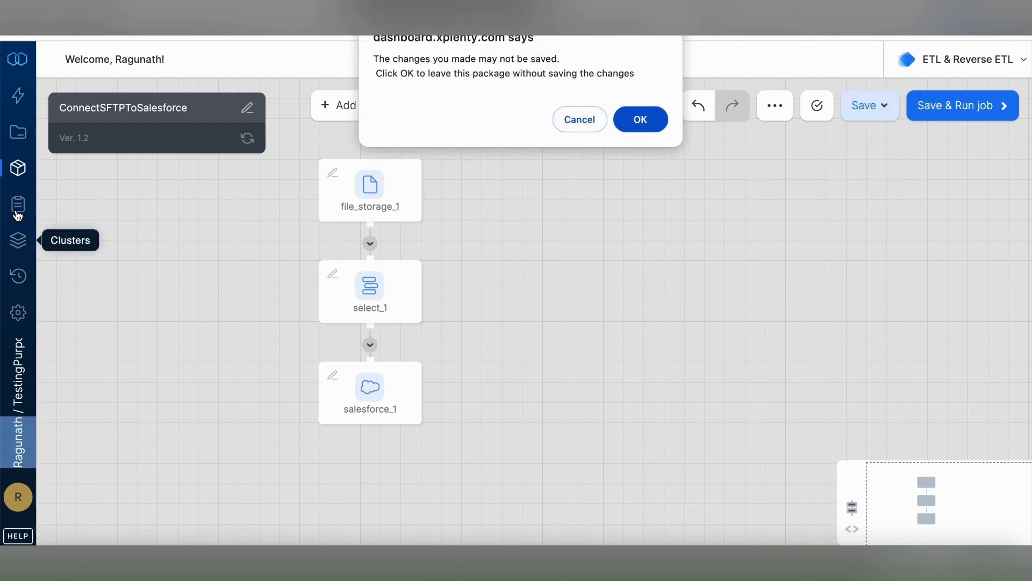
click(647, 127)
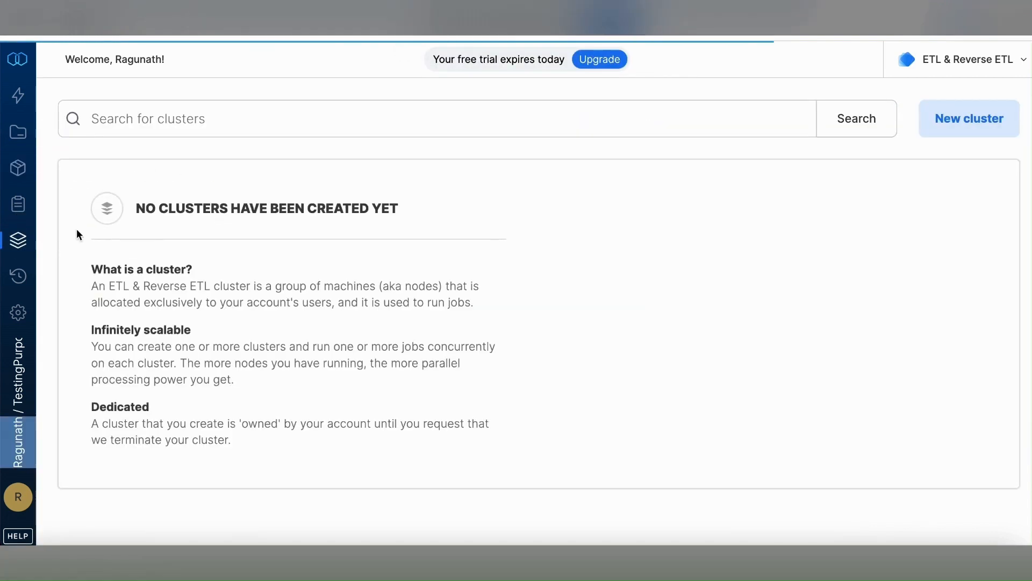
Open the Jobs list and review the package runs with their clusters, runtimes and statuses.
click(17, 204)
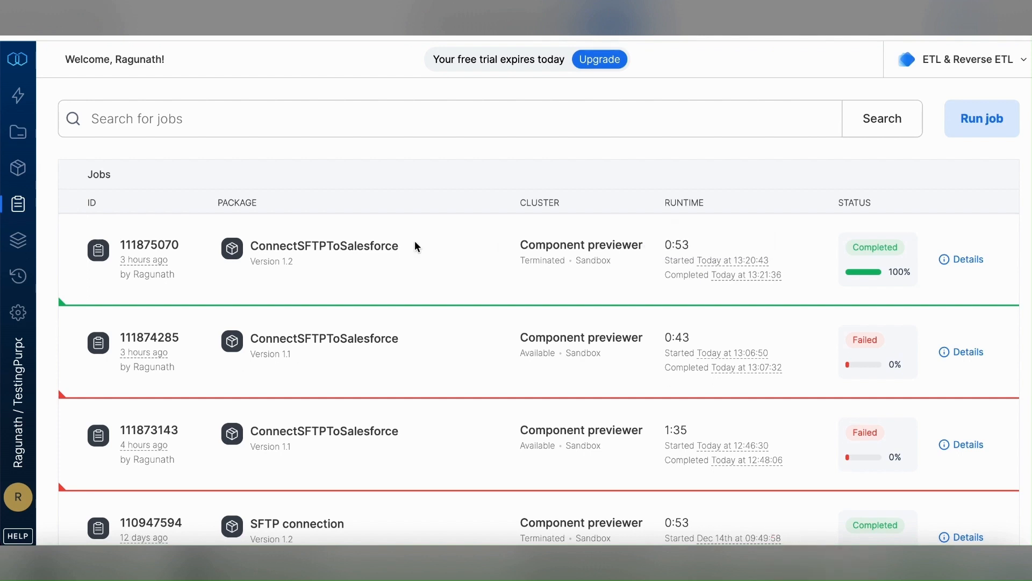
scroll(415, 246, down, 1)
scroll(415, 242, up, 1)
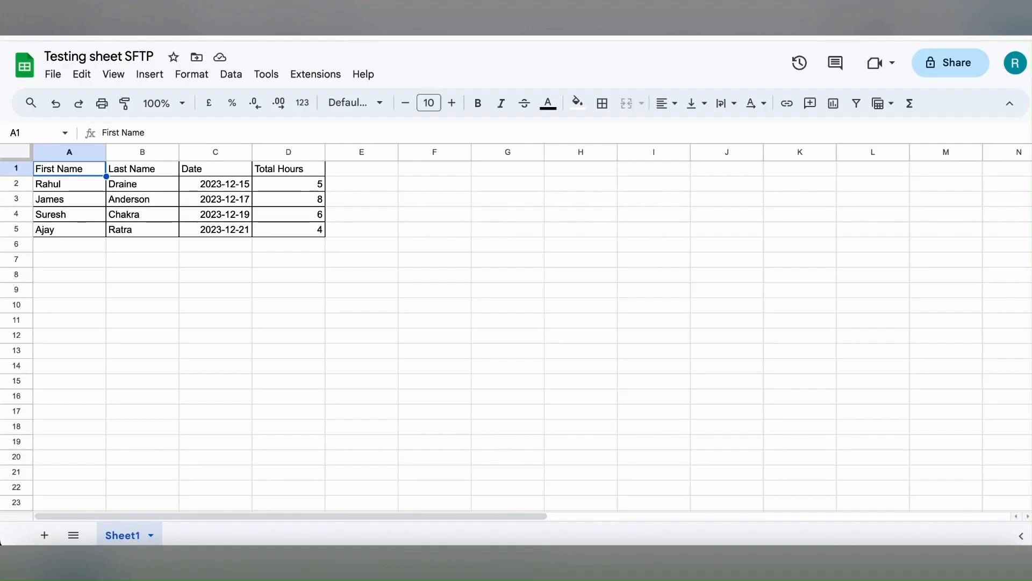
Switch to Testing sheet SFTP in Google Sheets and move the First Name entry from cell A5 to A4, replacing its content.
click(58, 232)
drag(59, 236, 50, 217)
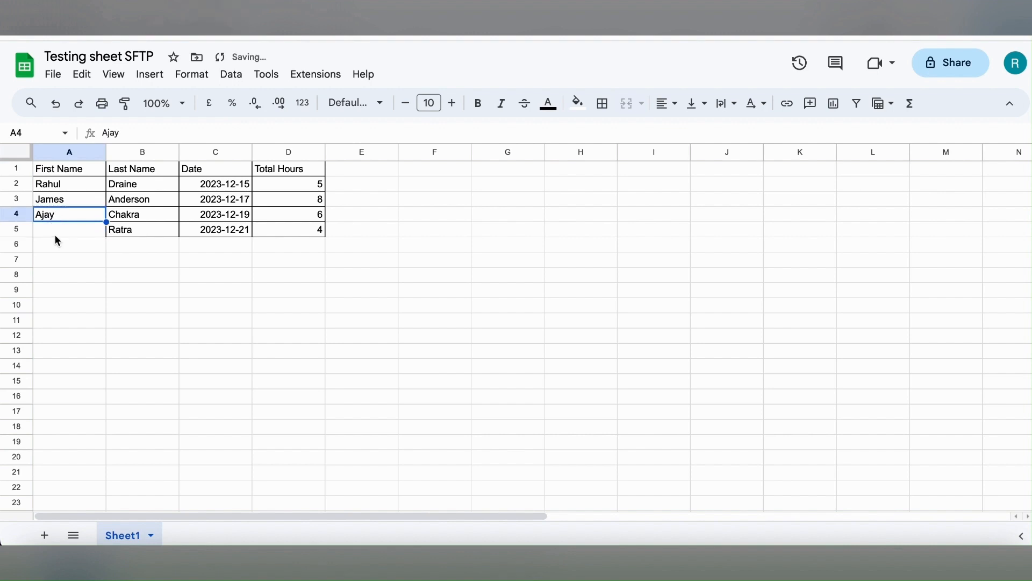
click(57, 239)
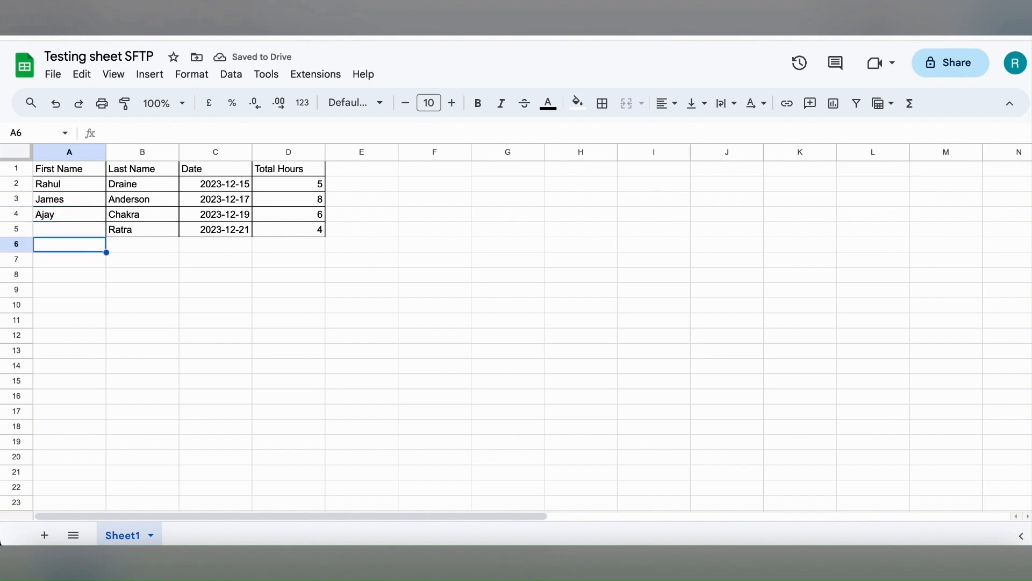